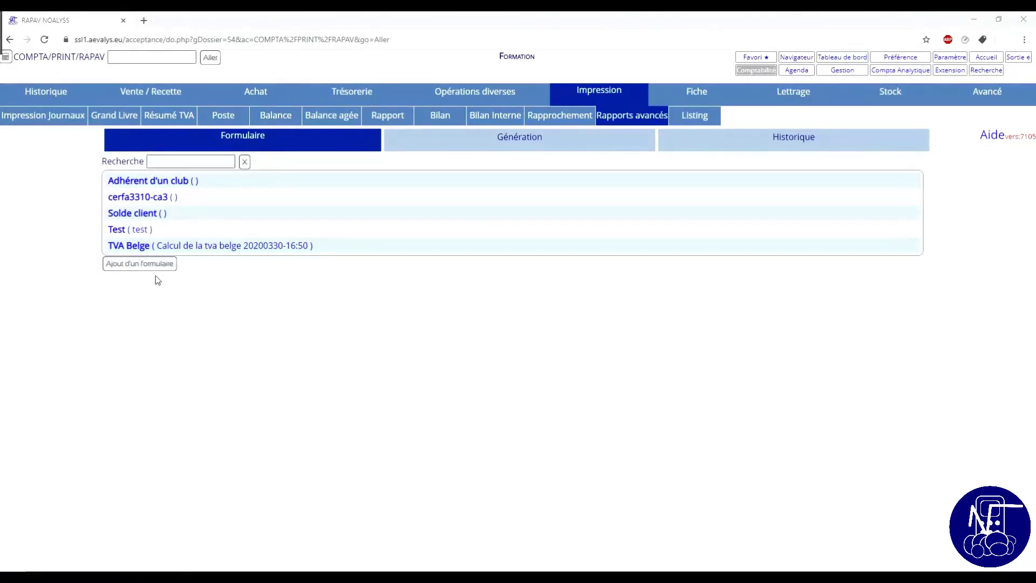
Start a new empty form and give it the title "Estimation impôt".
click(151, 267)
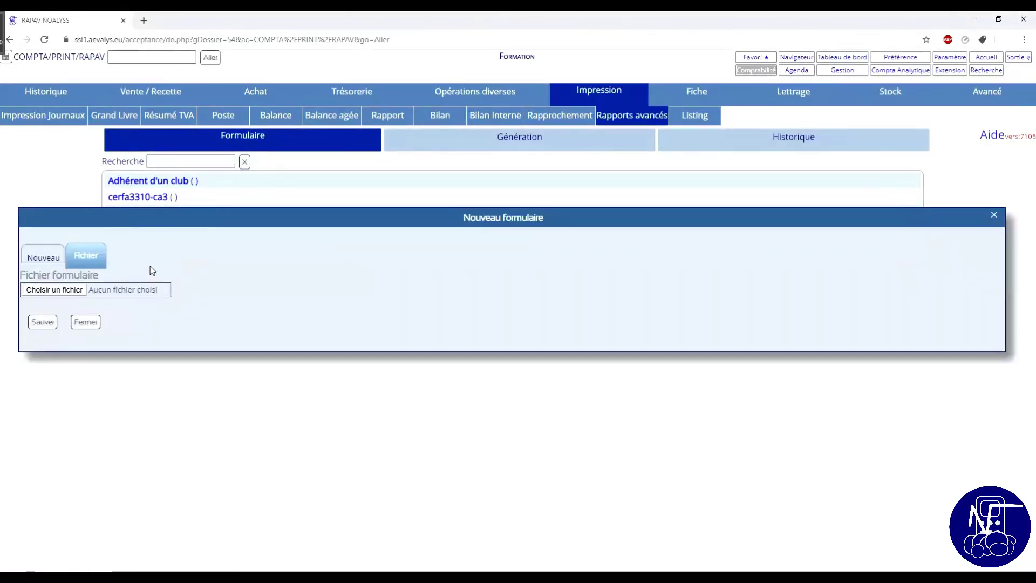
click(52, 258)
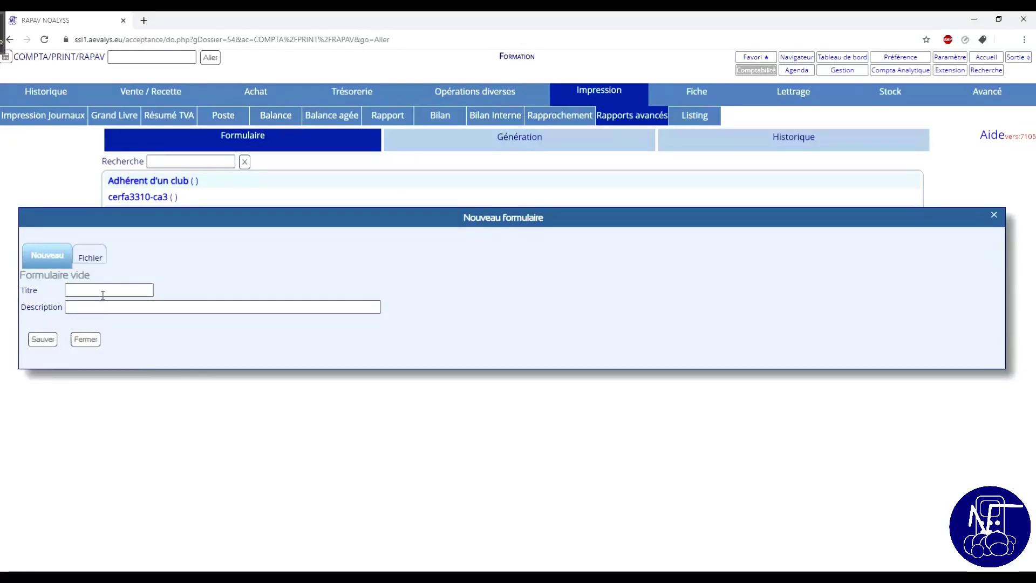
click(91, 257)
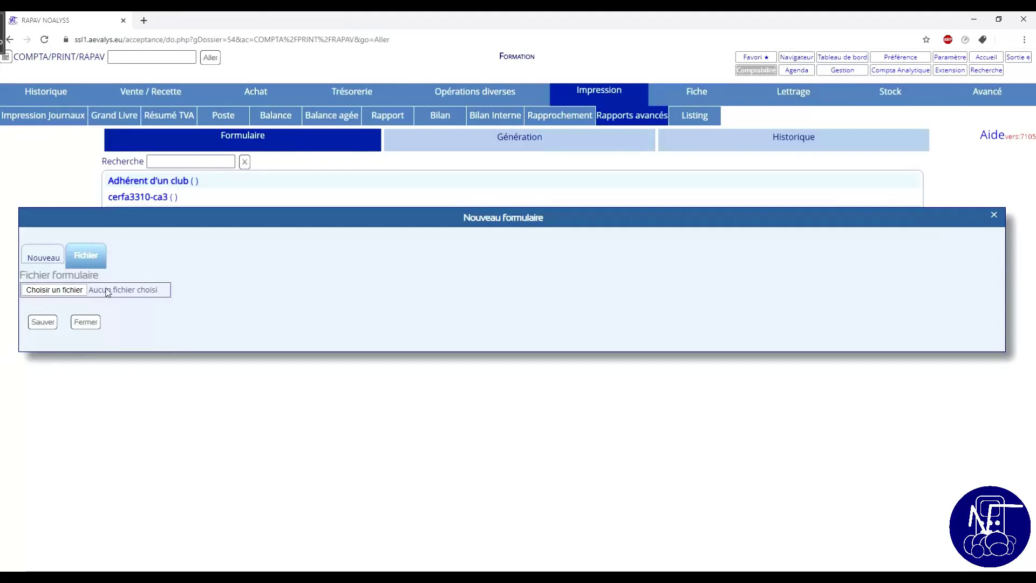
click(35, 258)
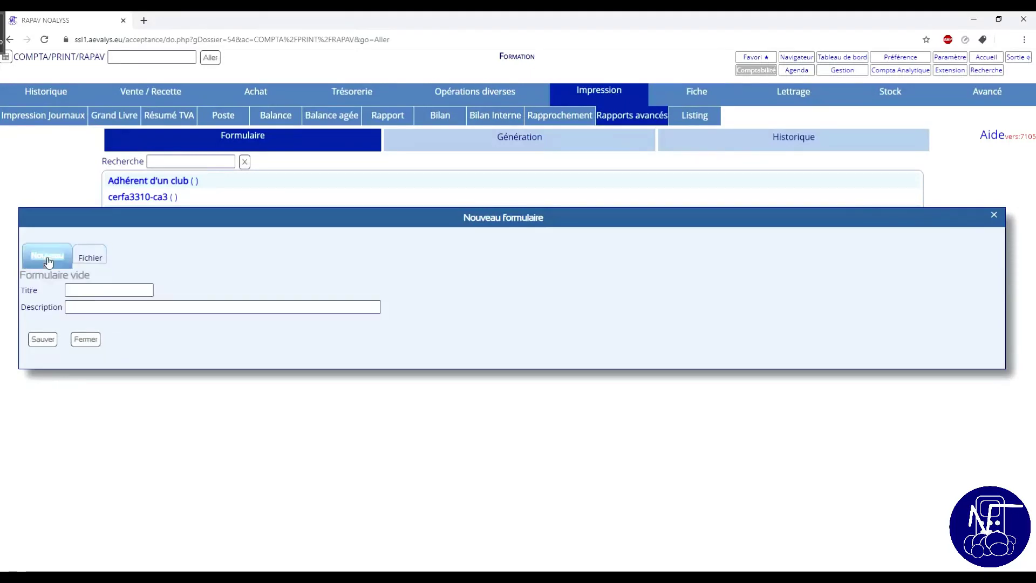
click(94, 290)
text(ER)
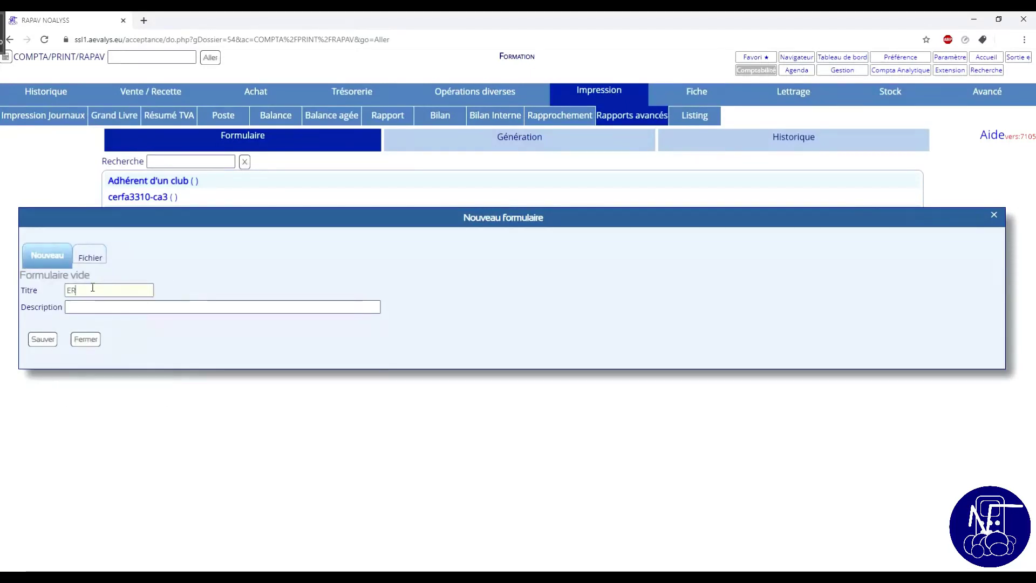
key(BackSpace)
text(st)
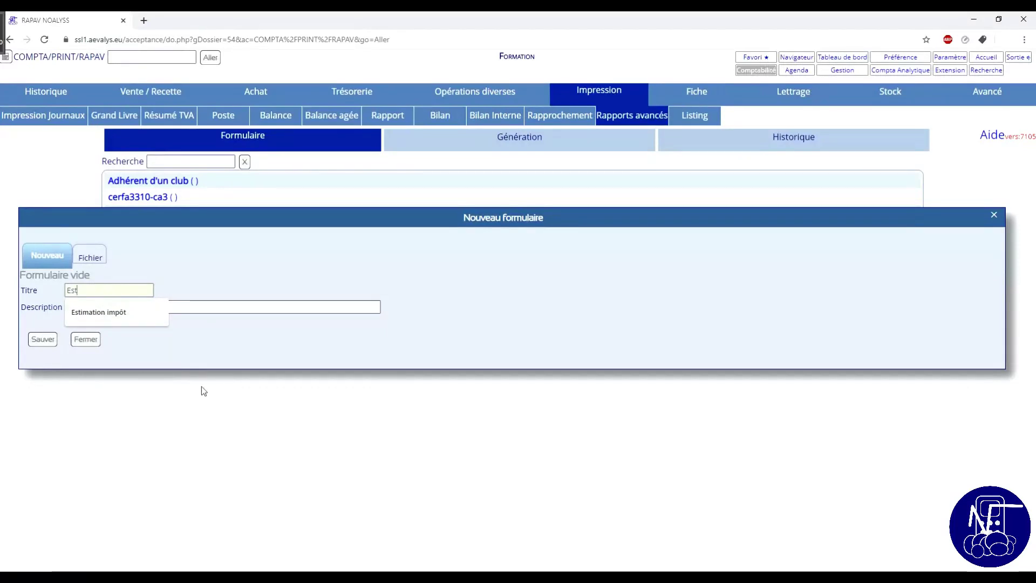
click(128, 312)
Set the new form's description to "Estimation de ce qu'on va devoir payer" and save the form.
click(128, 307)
key(Down)
key(Down)
key(Return)
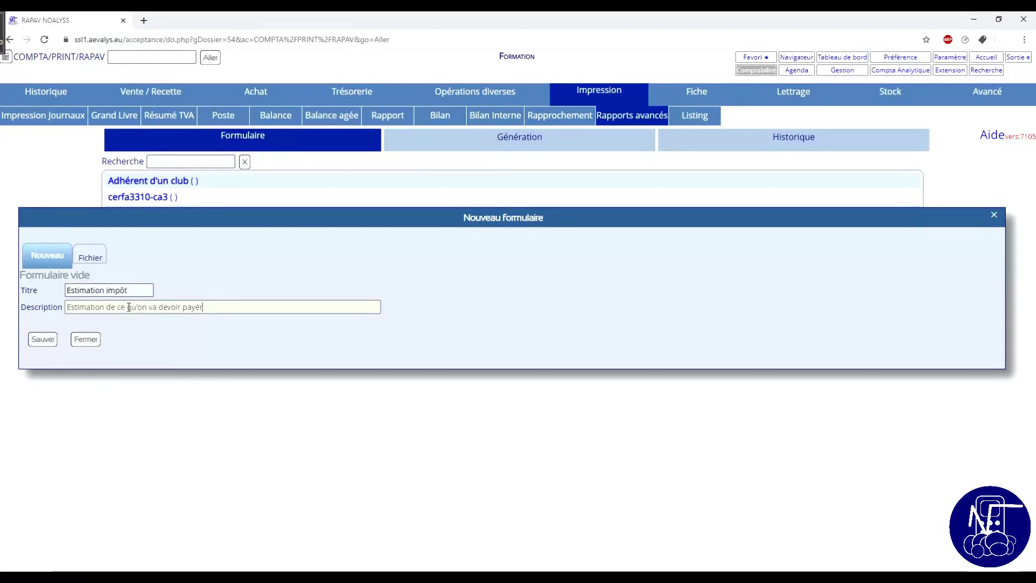
click(52, 340)
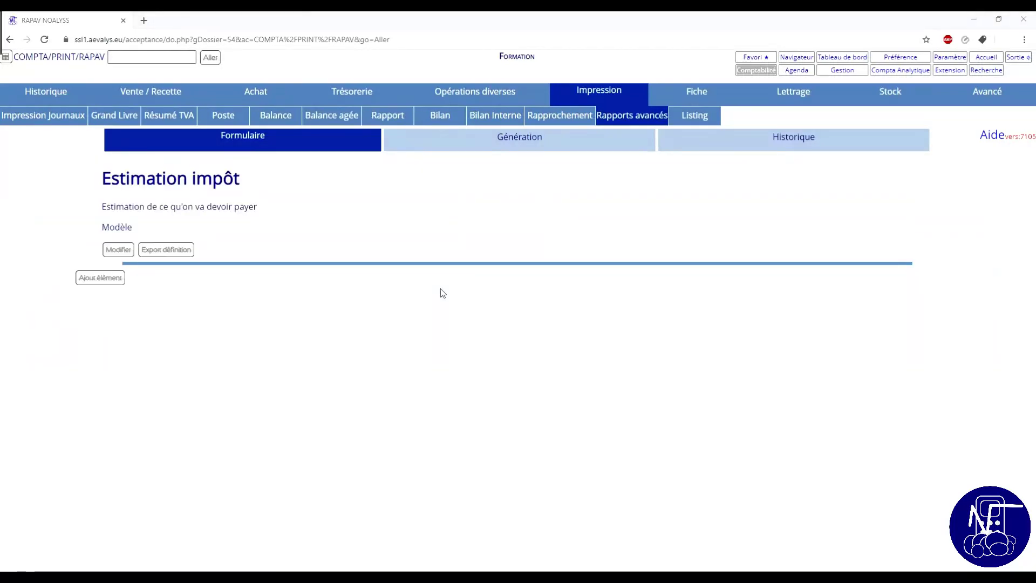
Review the form's name, description and template settings, and validate them without changes.
click(121, 251)
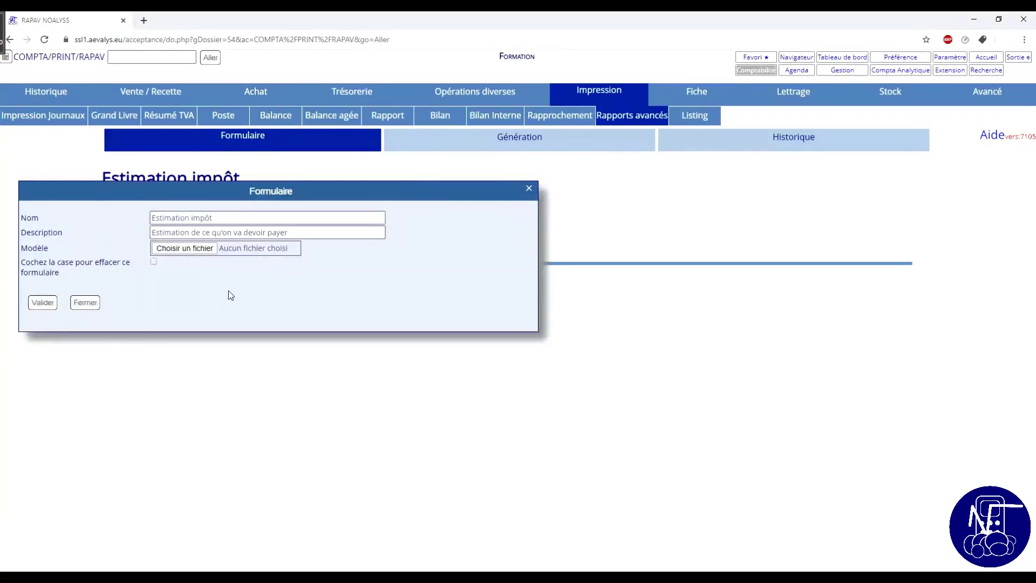
click(43, 303)
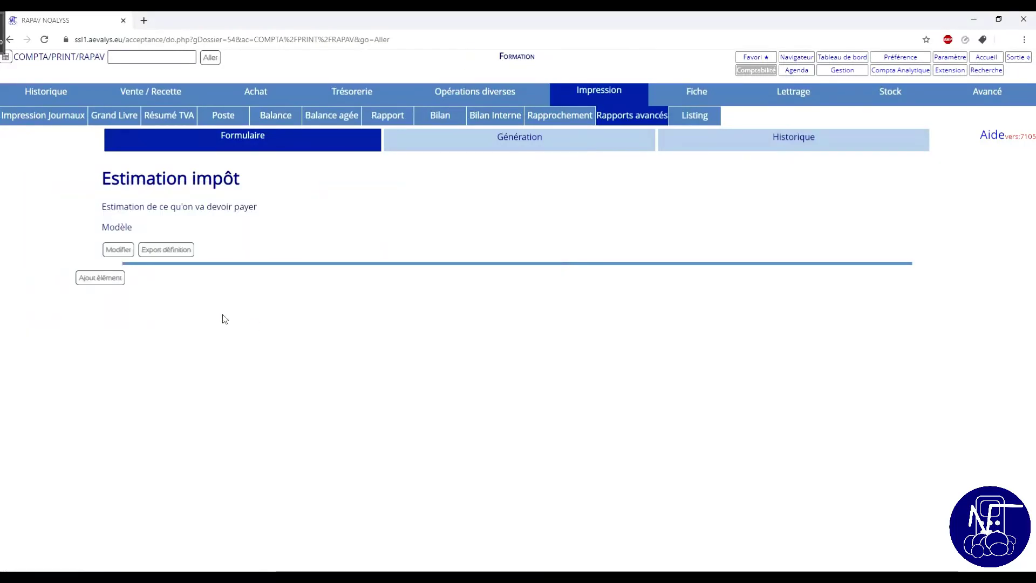
Add a "Titre 1er Niveau" element labelled "Revenus" to the form and save it.
click(111, 278)
click(137, 270)
click(135, 332)
click(122, 289)
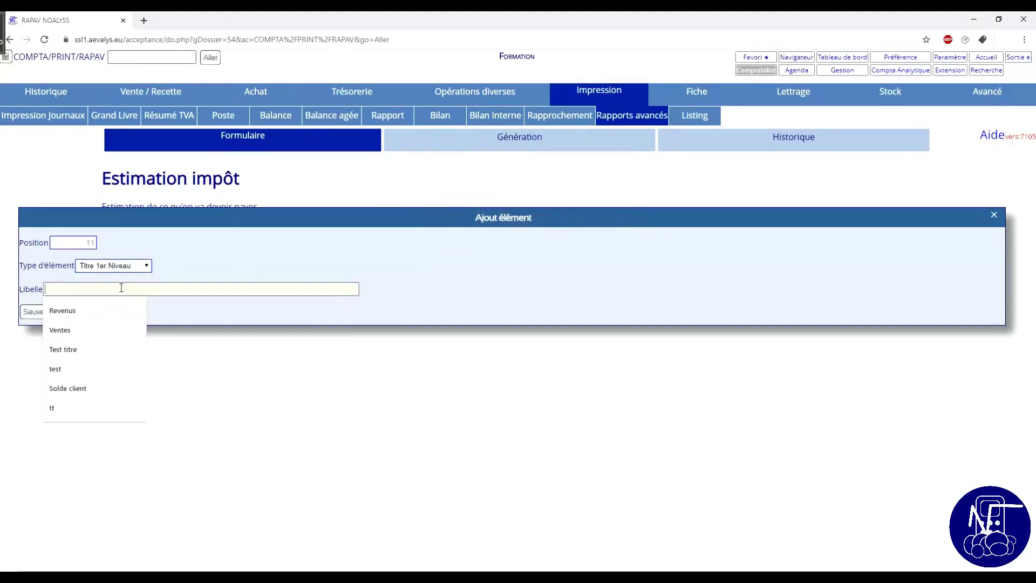
text(Revenus)
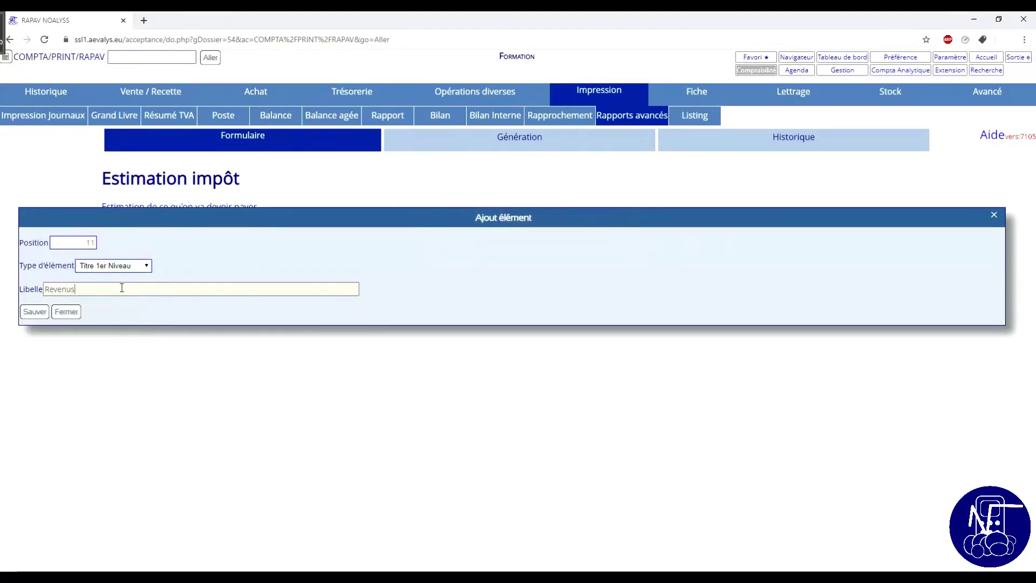
click(28, 312)
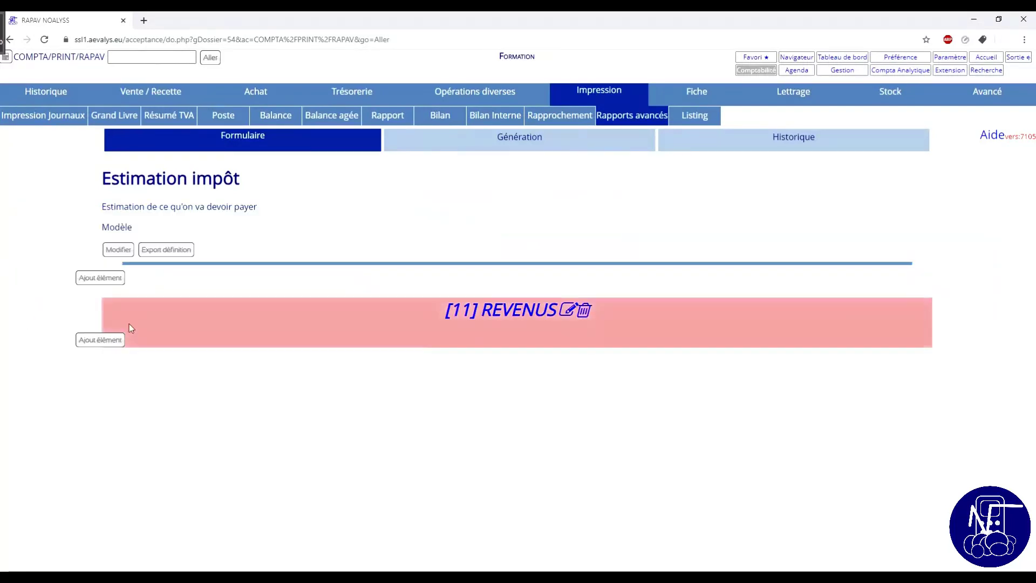
Add a "Formule" element below the Revenus title, labelled "Ventes" with code VEN, and save it.
click(119, 346)
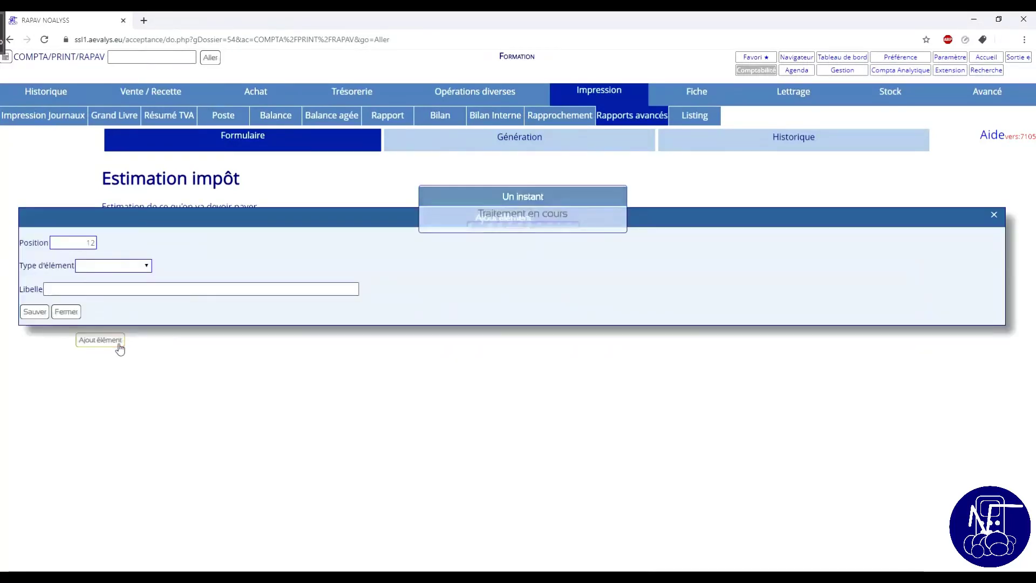
click(144, 268)
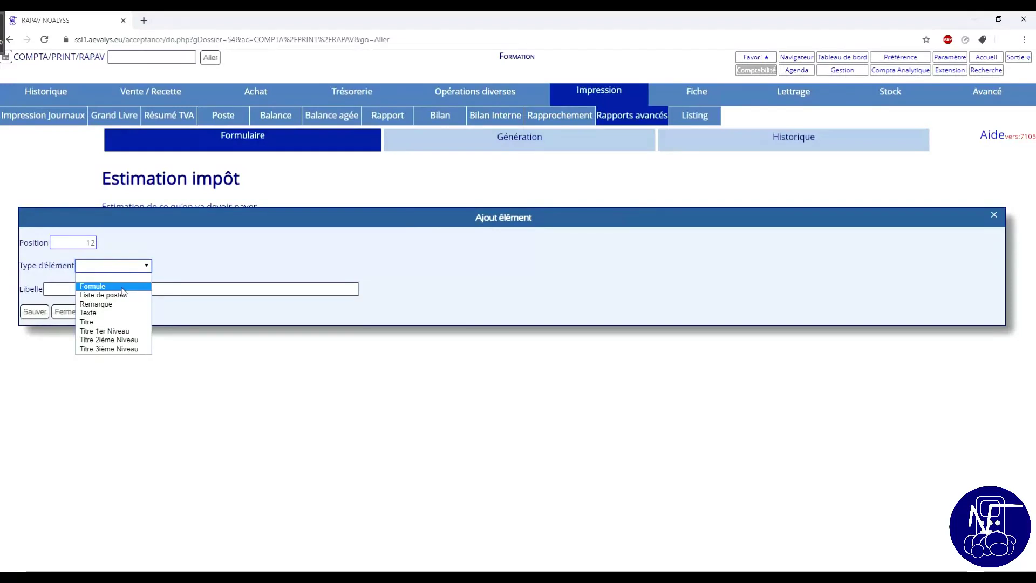
click(122, 286)
click(122, 288)
text(Ventes)
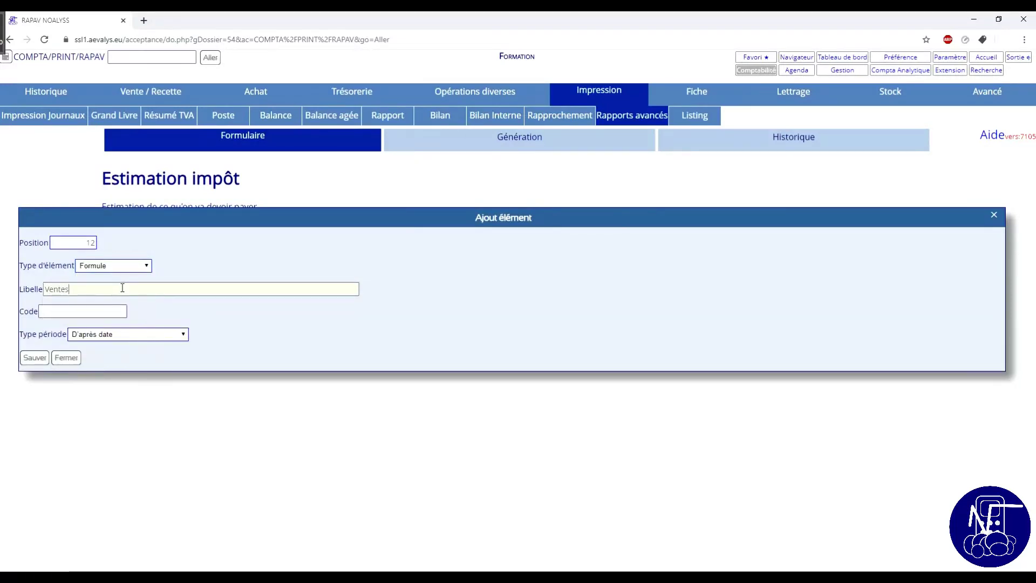
click(95, 313)
text(VEB)
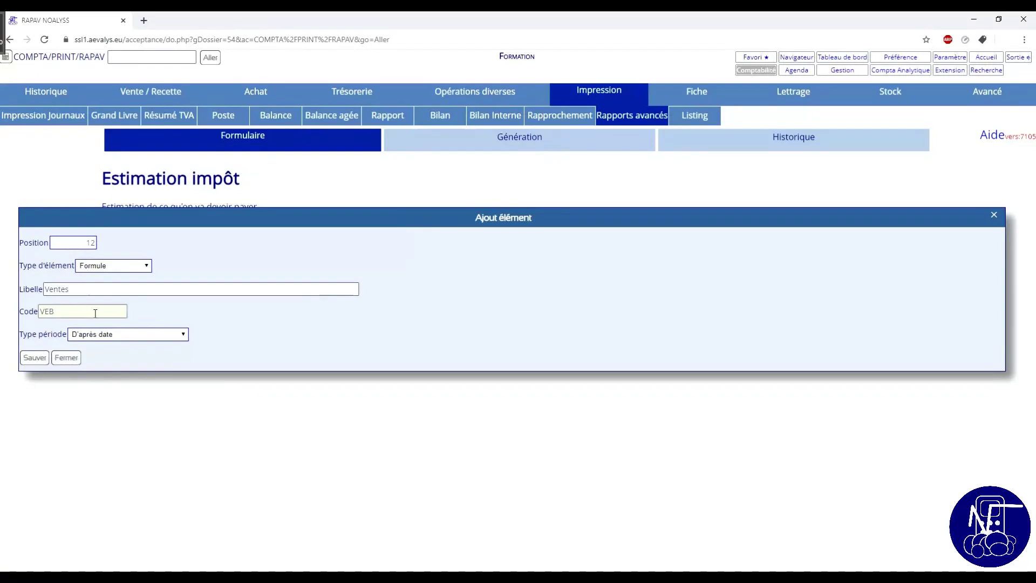
key(BackSpace)
text(N)
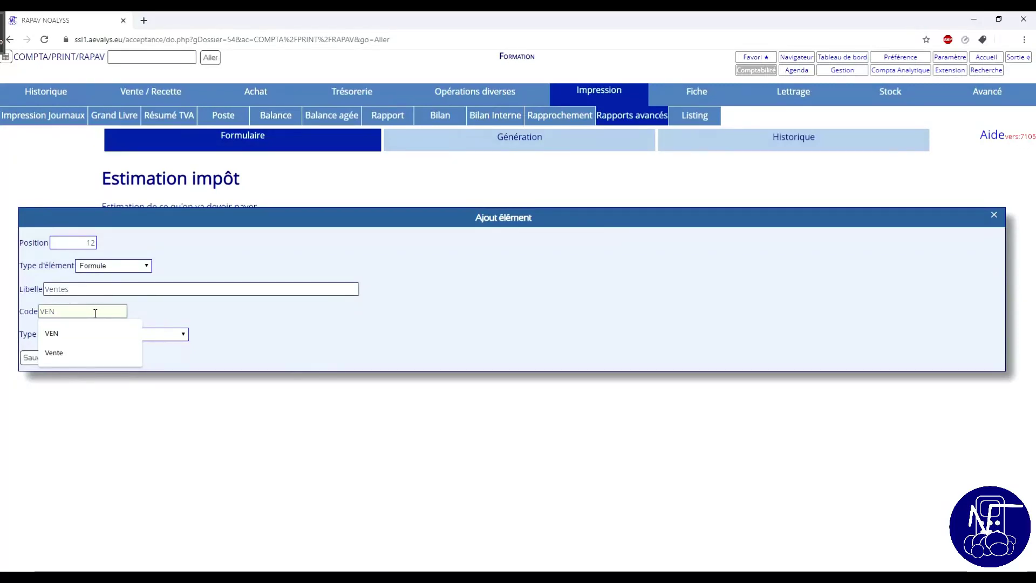
click(160, 312)
click(32, 359)
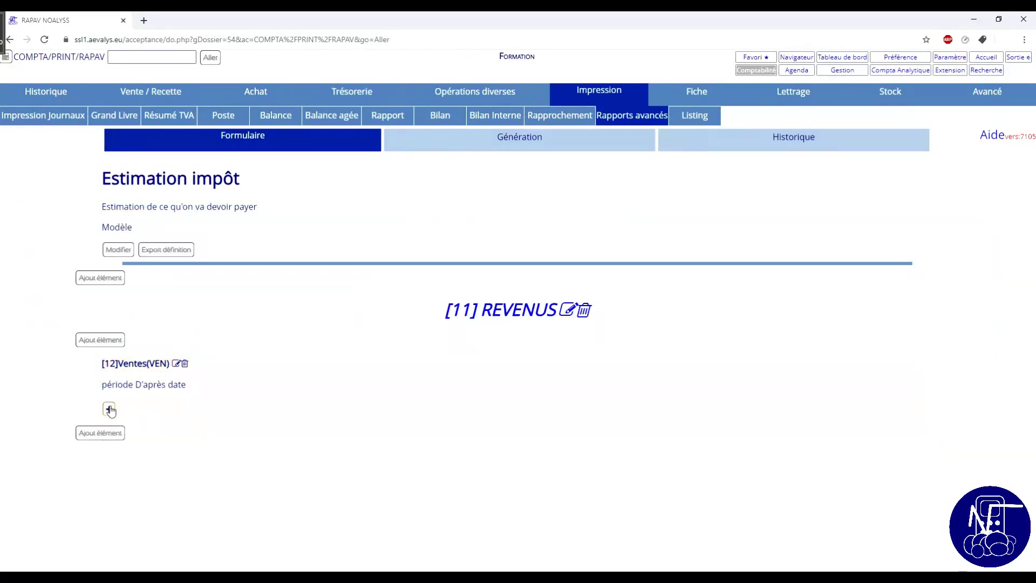
Look up account 70 (Chiffre d'affaire) and save it as formula [70] in the Ventes element.
click(109, 410)
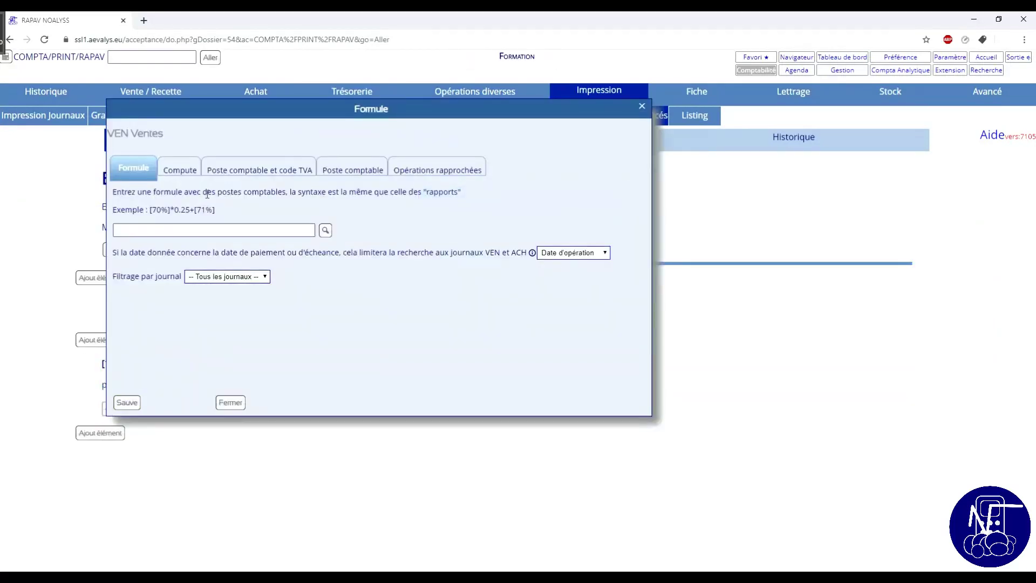
click(326, 230)
click(189, 111)
text(70)
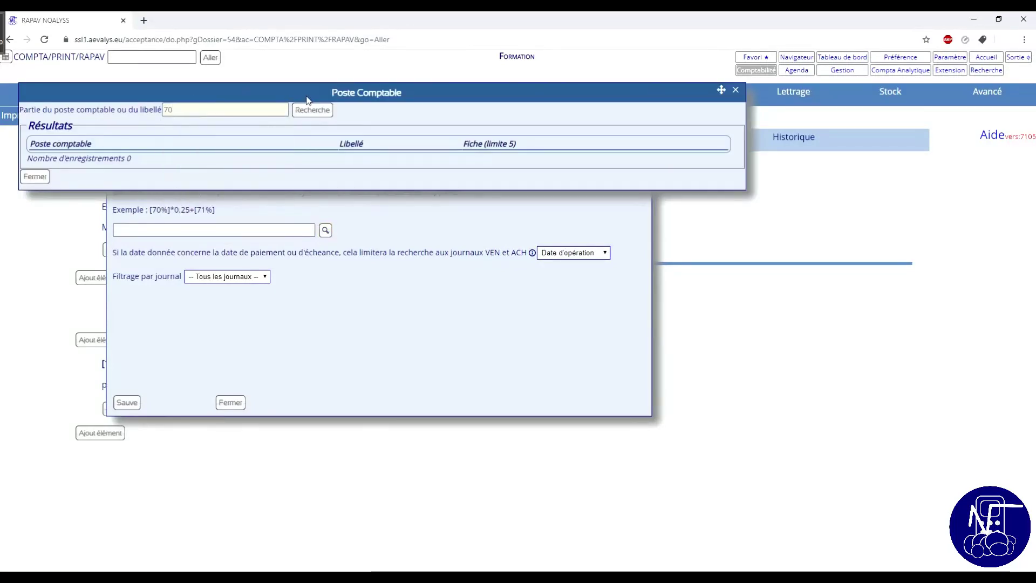
click(311, 109)
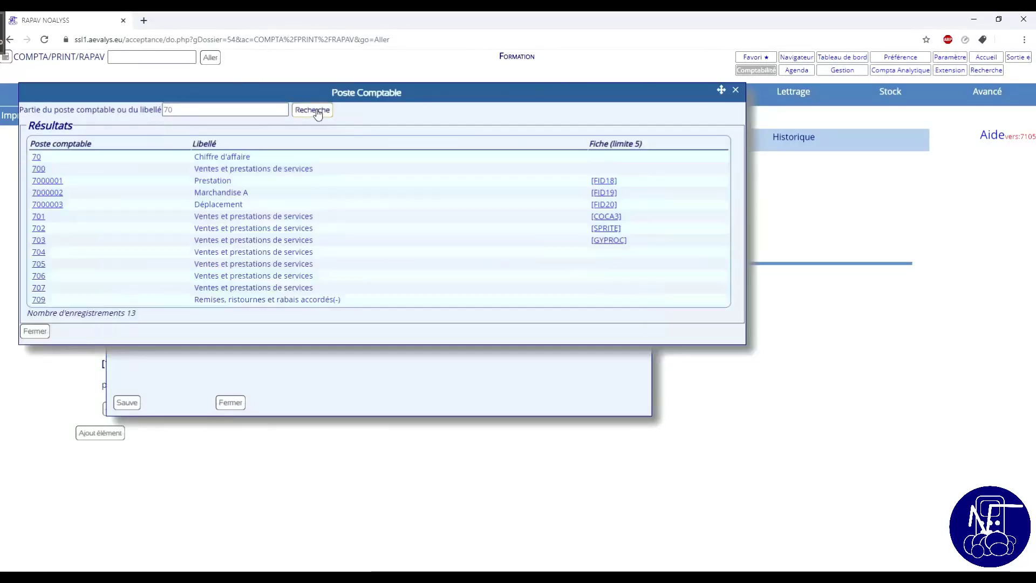
click(38, 158)
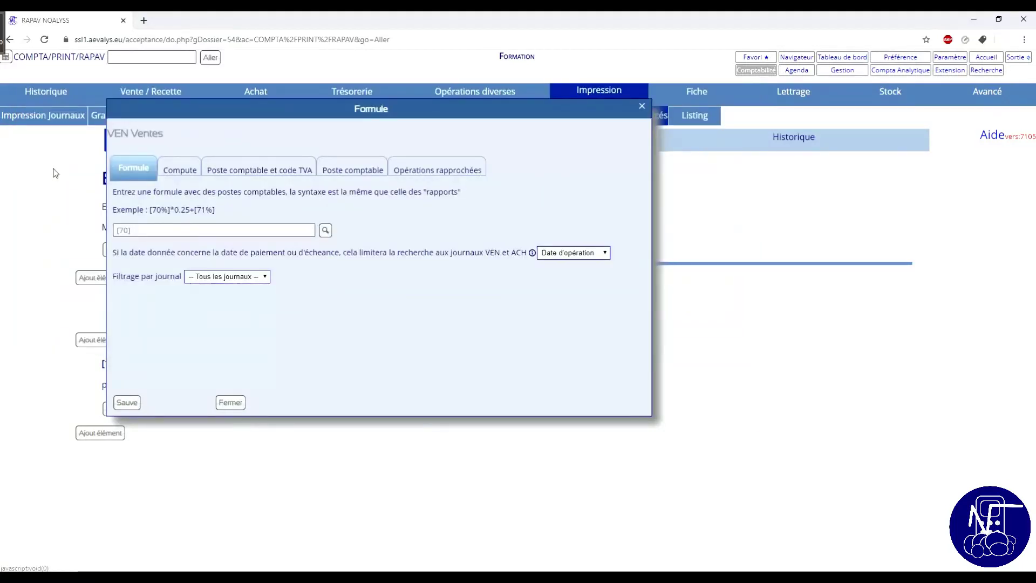
click(127, 402)
Add a second formula, [700], to the Ventes element by searching the accounts for 70.
click(109, 424)
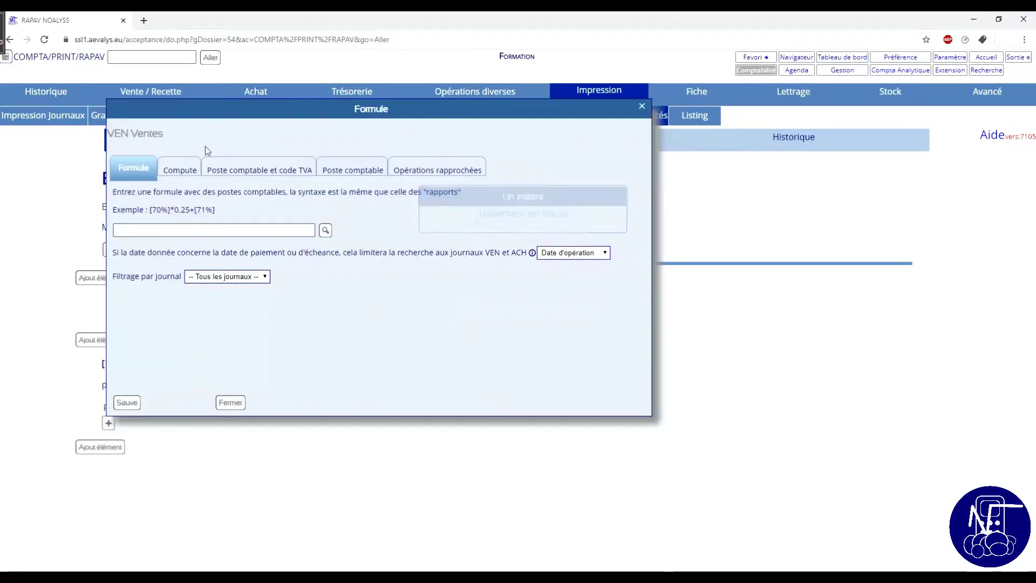
click(326, 230)
click(201, 109)
text(70)
click(305, 113)
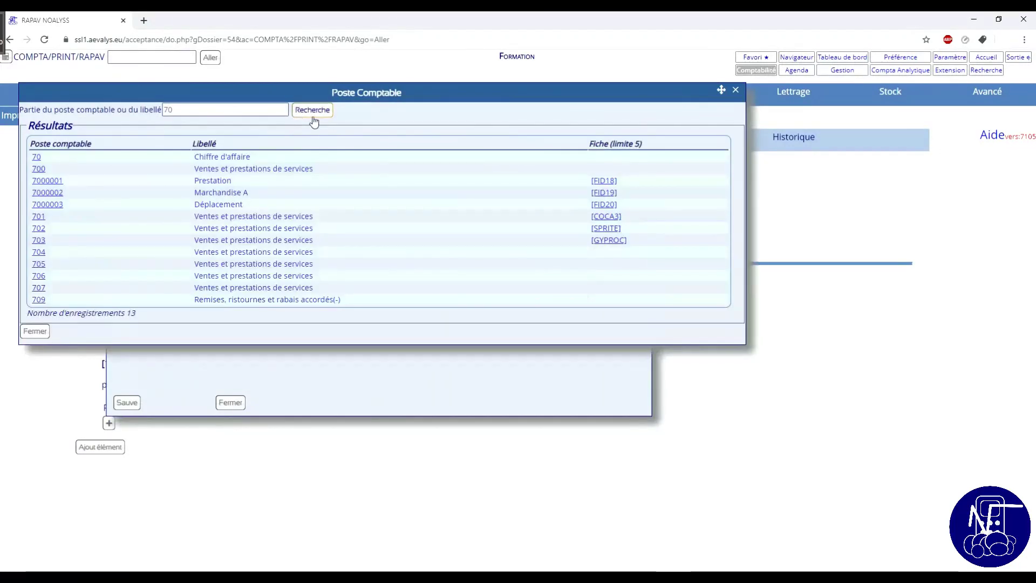
click(39, 169)
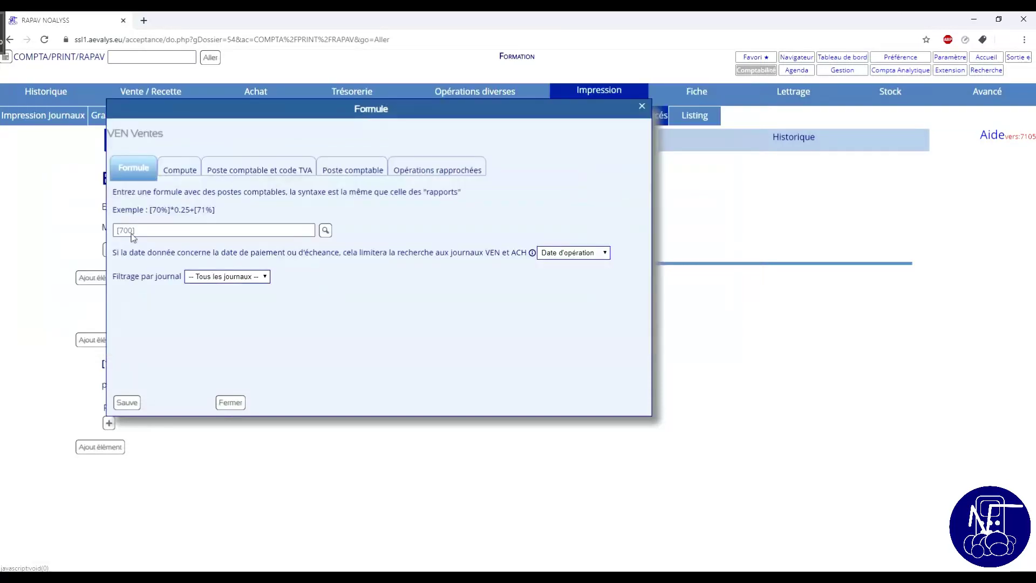
click(128, 403)
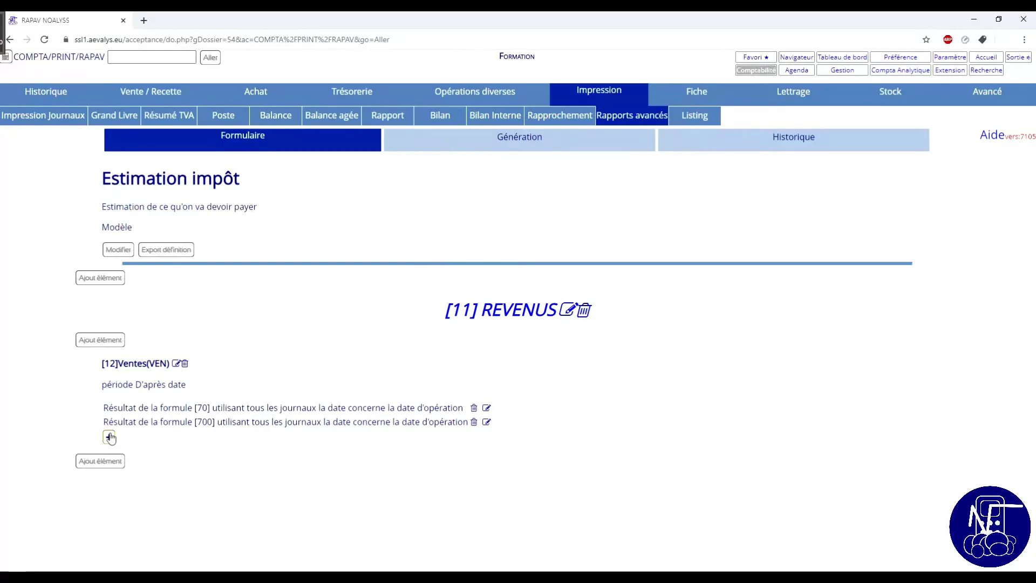
Delete both the [70] and [700] formulas from the Ventes element and confirm each deletion.
click(474, 409)
click(539, 221)
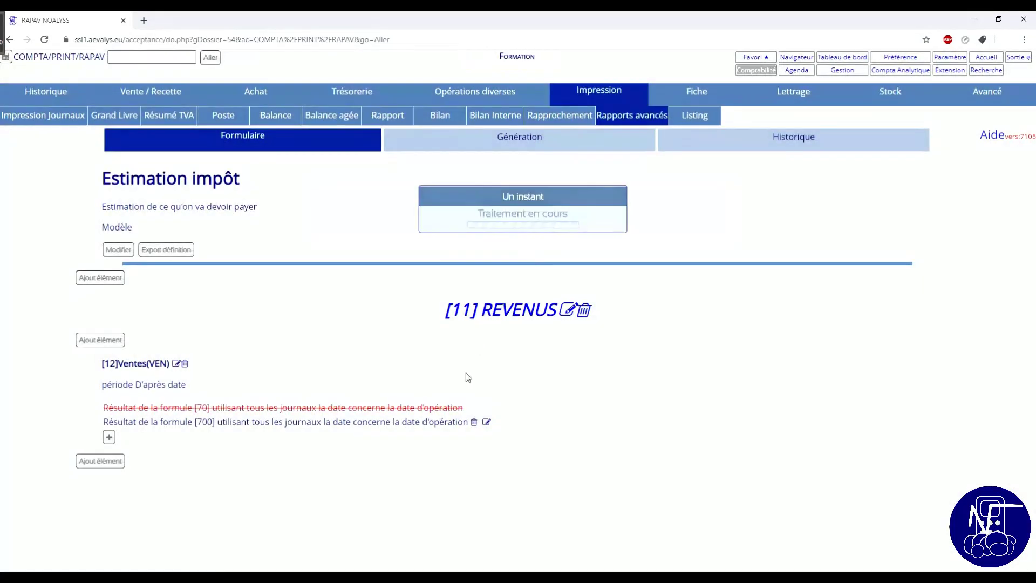
click(474, 421)
click(551, 217)
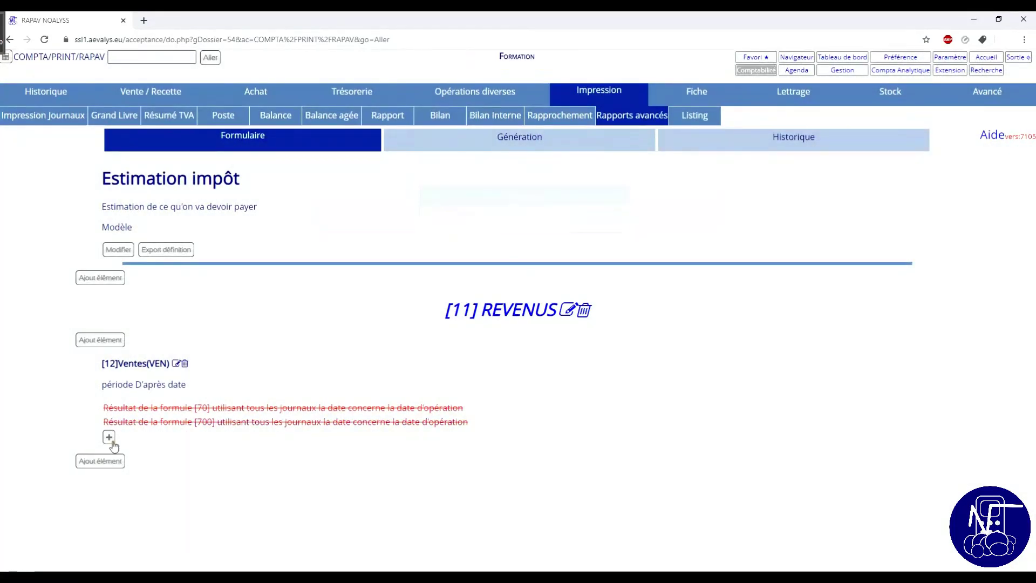
Add the formula [70%] to the Ventes element, based on account 70 from the account search, and save it.
click(109, 437)
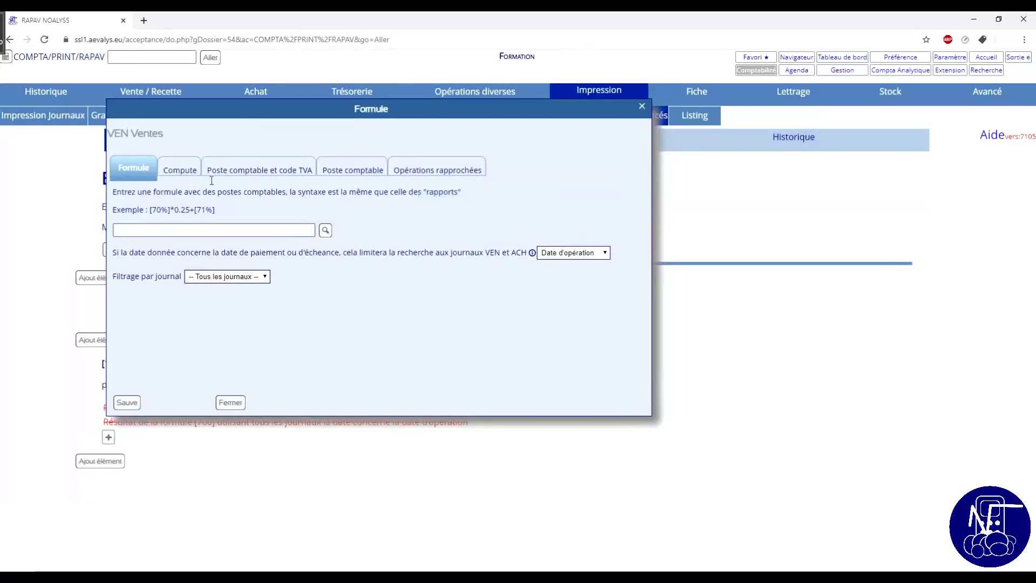
click(325, 230)
click(206, 111)
text(70)
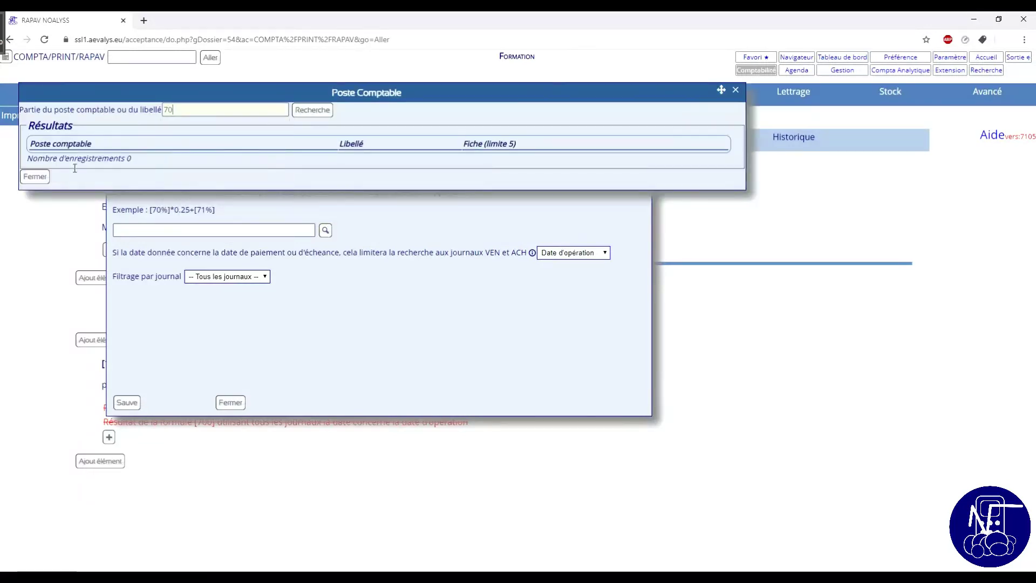
click(306, 110)
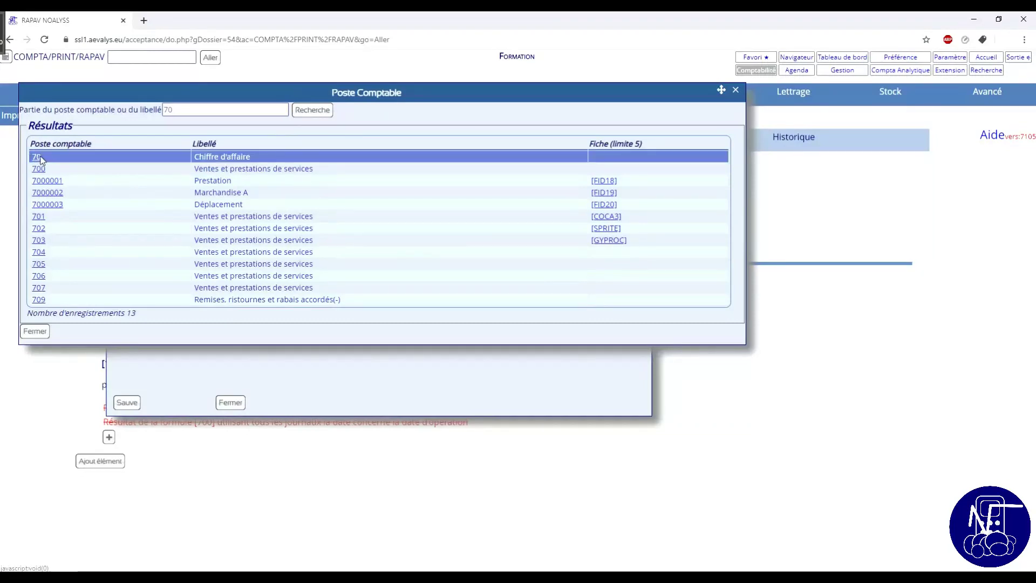
click(37, 158)
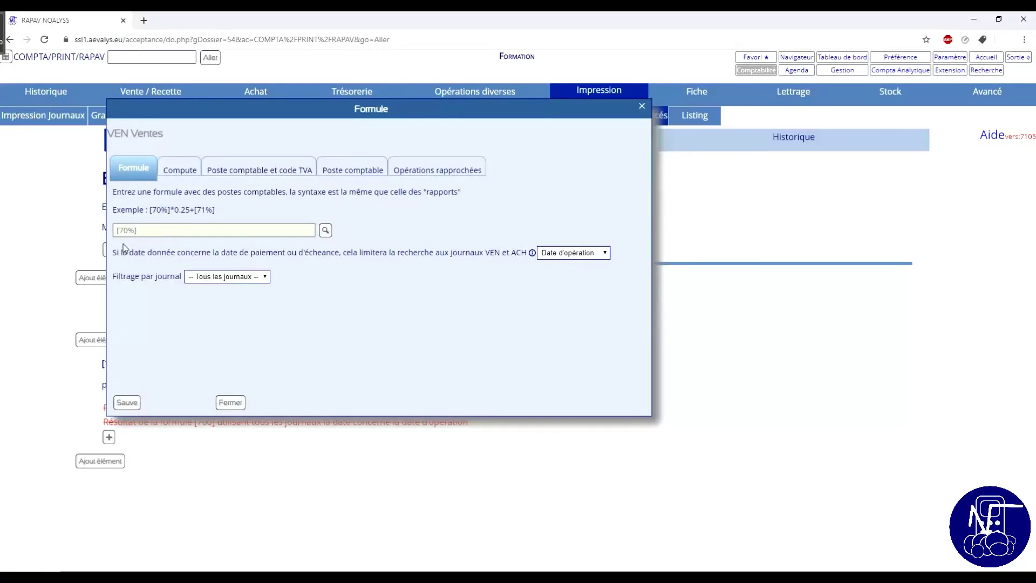
click(135, 400)
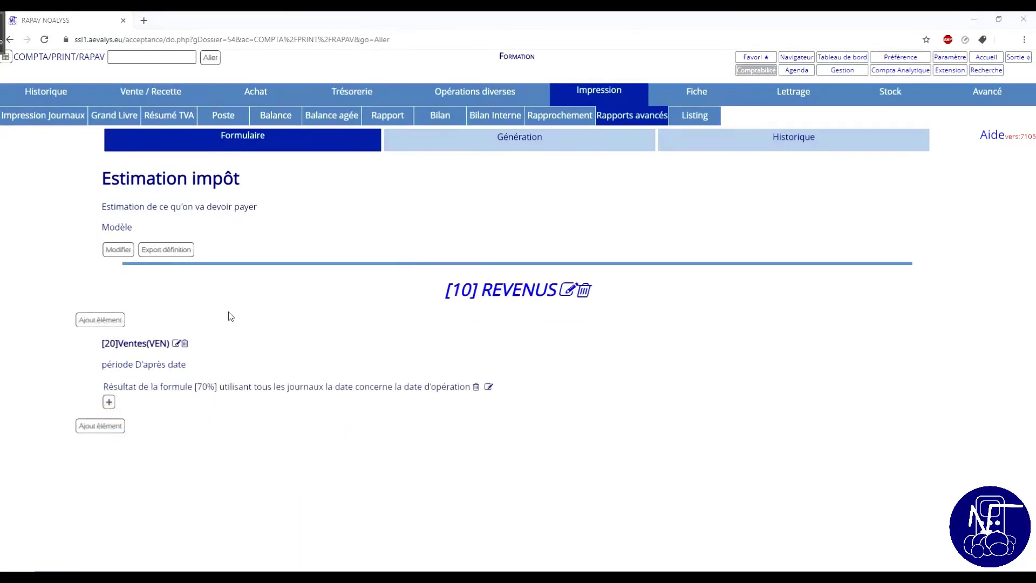
Add an element of type Formule below Ventes with the label "Intérêts" and the code INT, and save it.
click(105, 426)
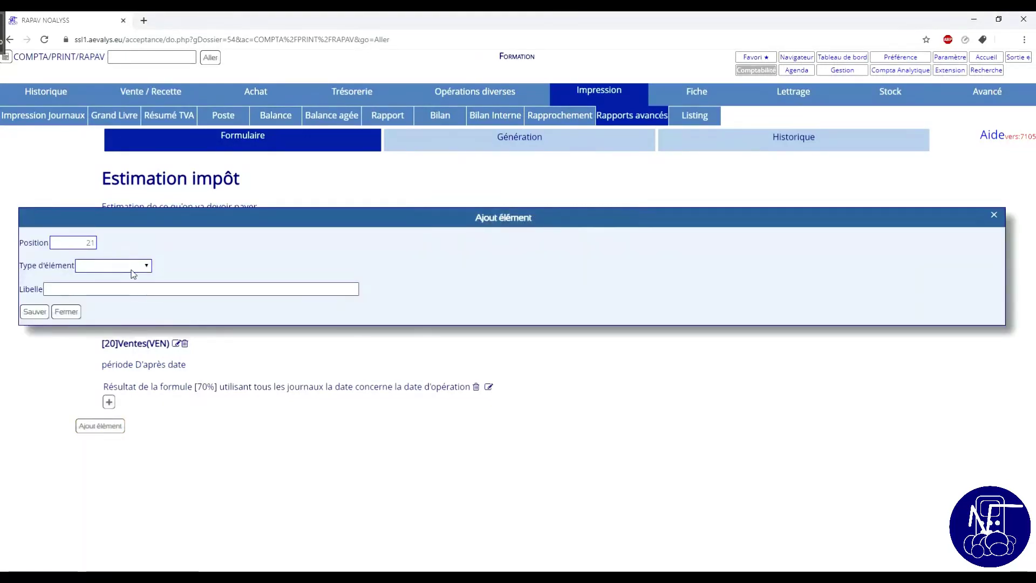
click(131, 267)
click(123, 288)
click(105, 291)
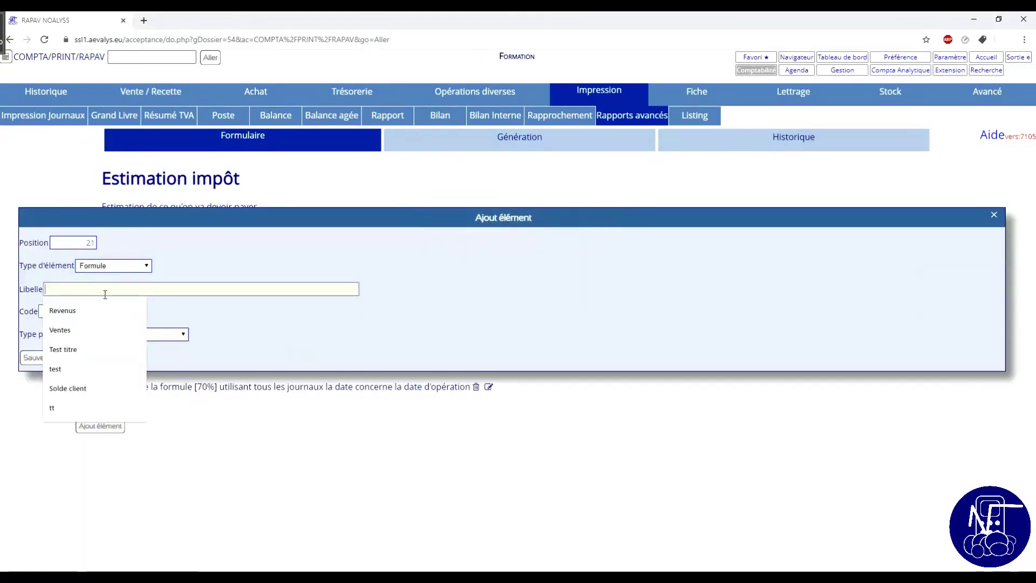
text(Inr)
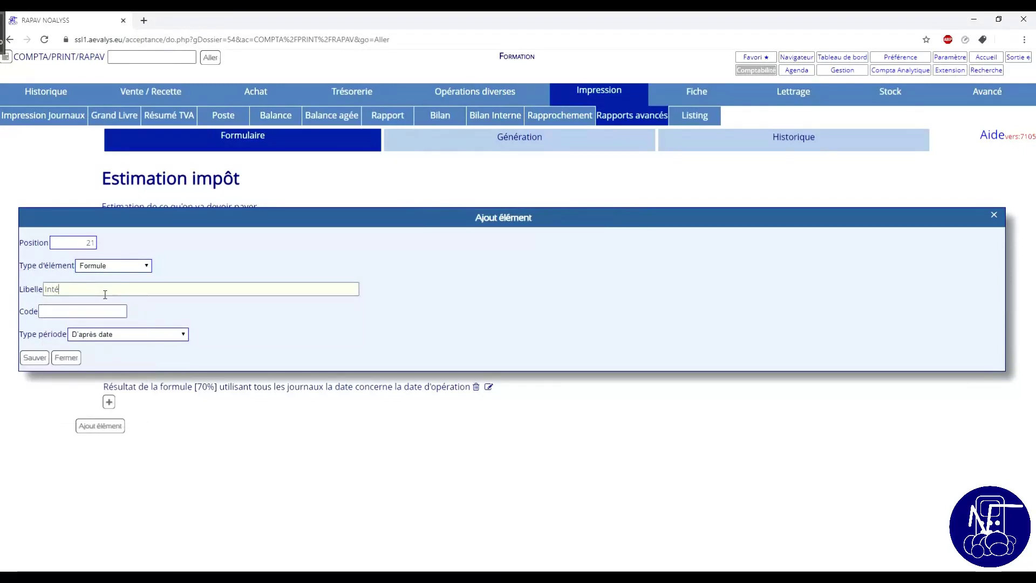
click(96, 313)
text(INT)
click(34, 358)
Add the formula [75%] to the Intérêts element, based on account 75 (Produits financiers) from the account search, and save it.
click(109, 495)
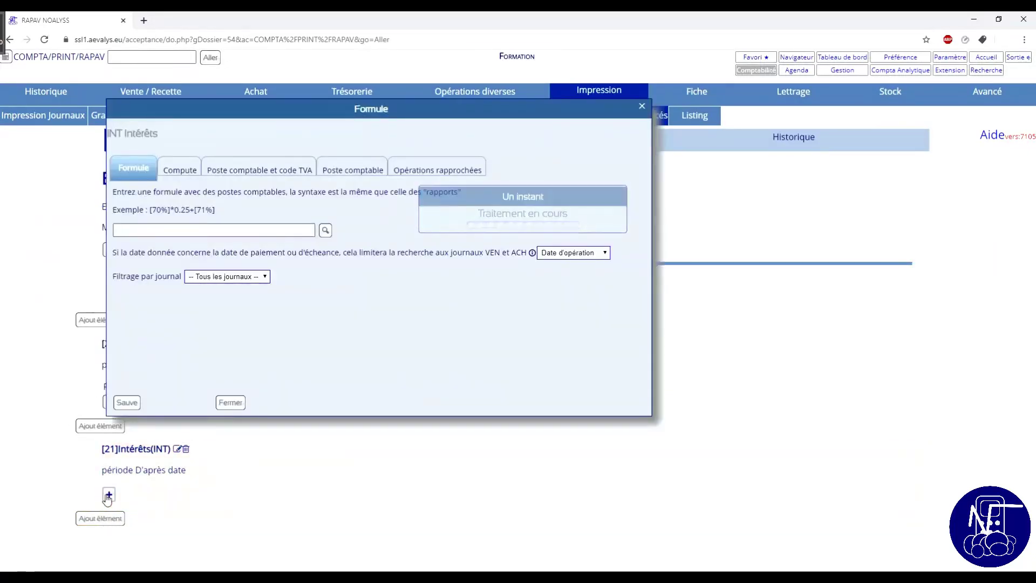
click(325, 231)
click(207, 110)
text(75)
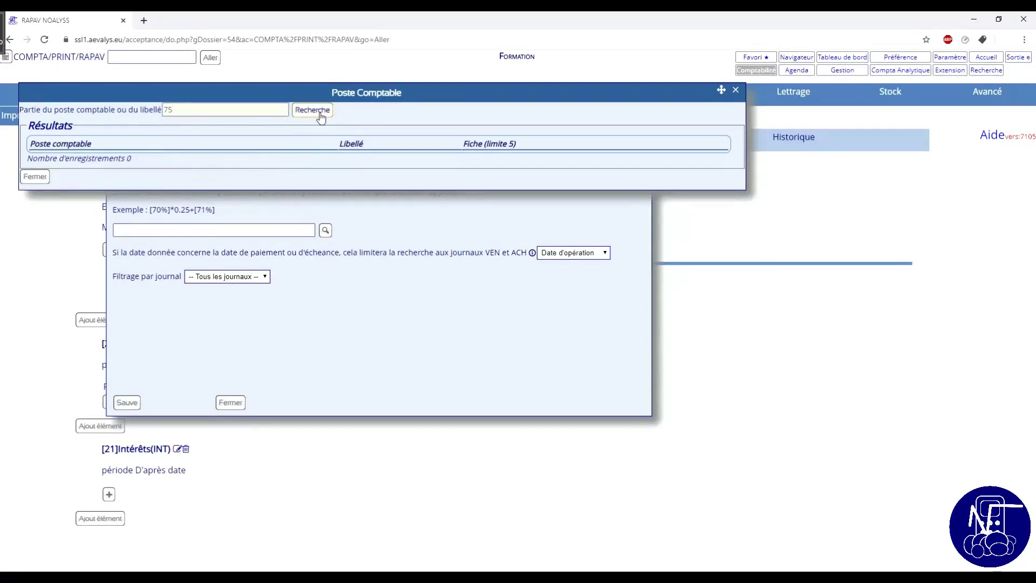
click(321, 113)
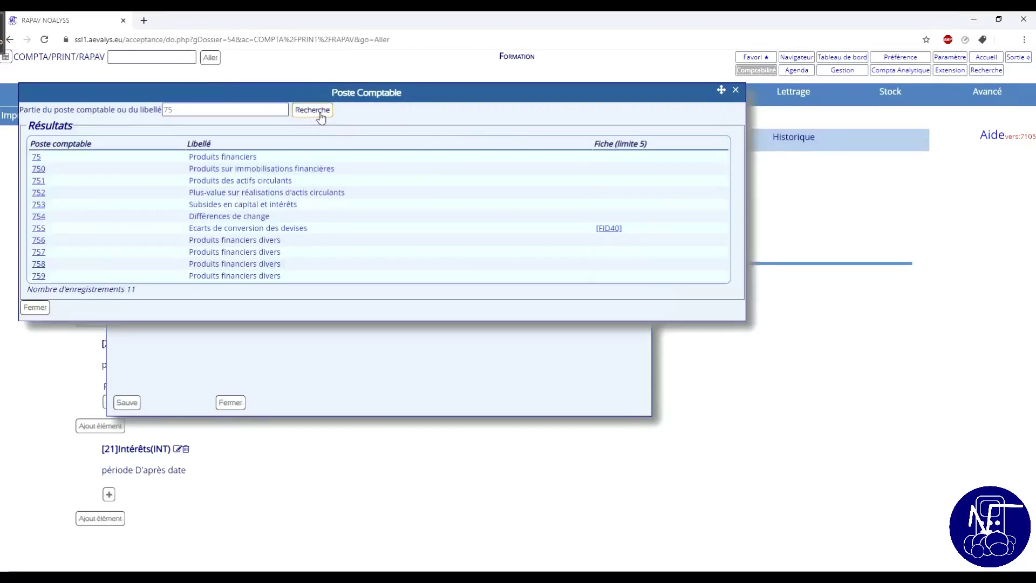
click(39, 158)
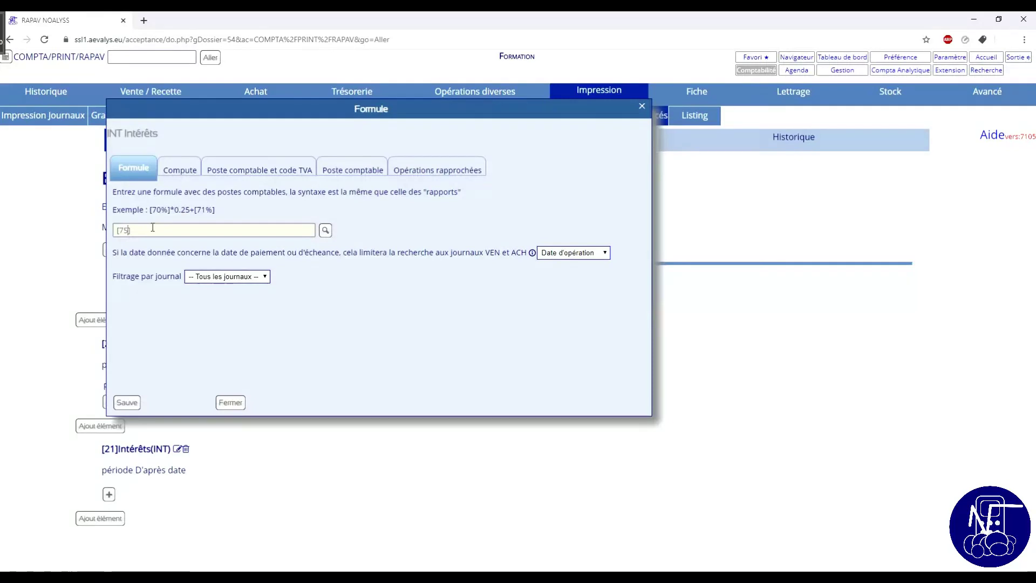
click(125, 403)
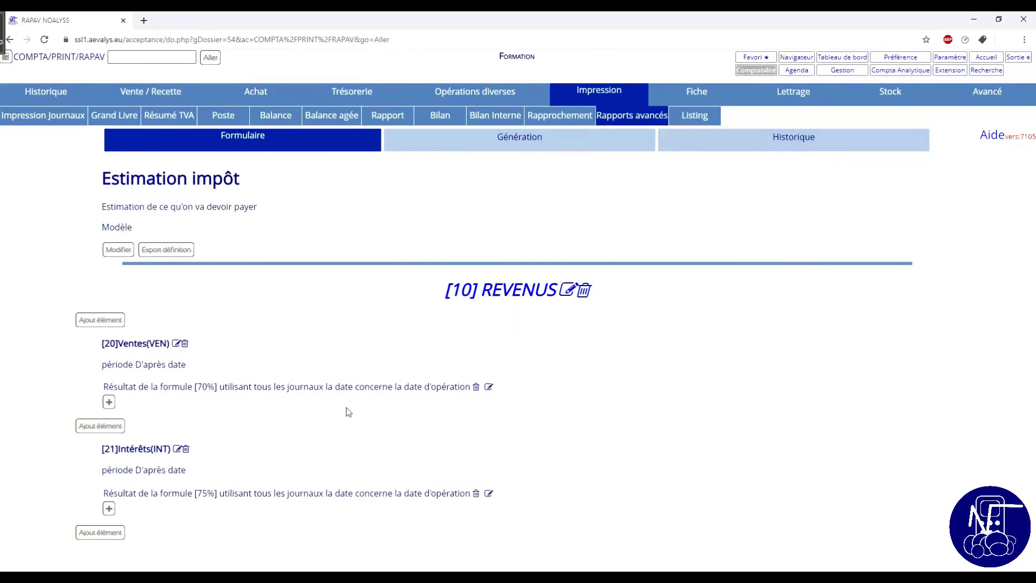
Add a "Titre 1er Niveau" element labelled "Dépenses" below Intérêts and save it.
click(101, 532)
click(135, 265)
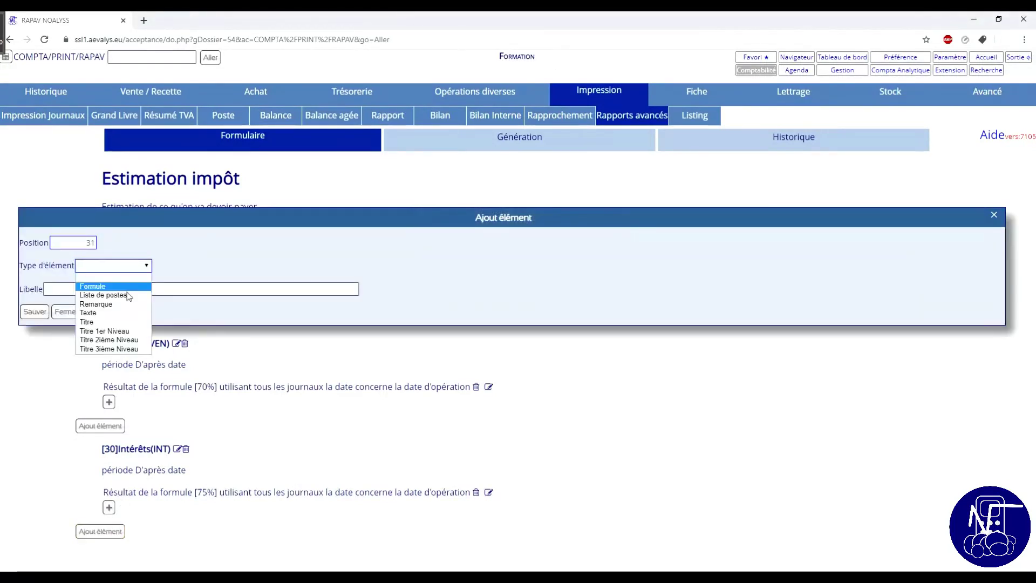
click(119, 331)
click(118, 290)
text(D)
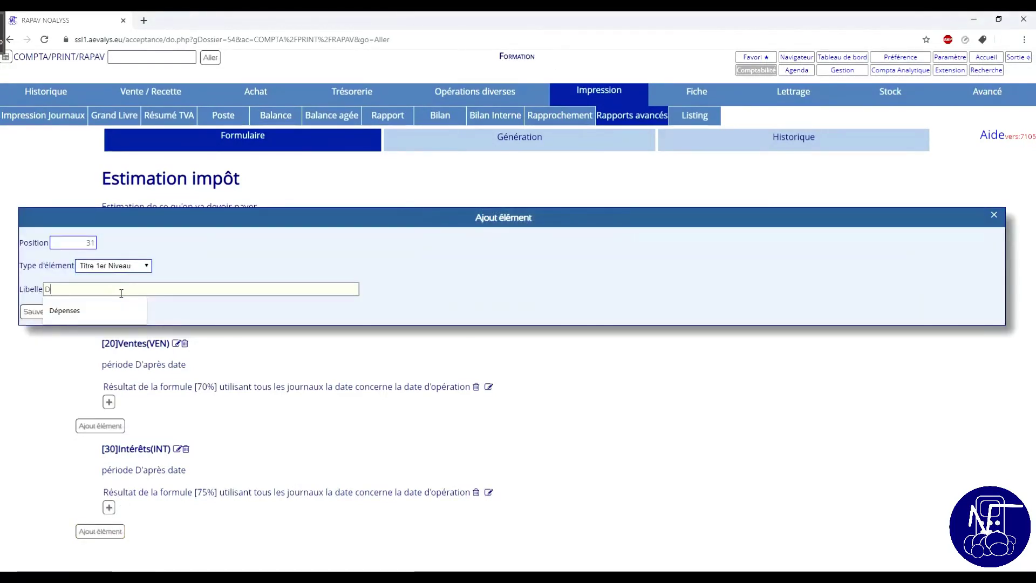
text(épenses)
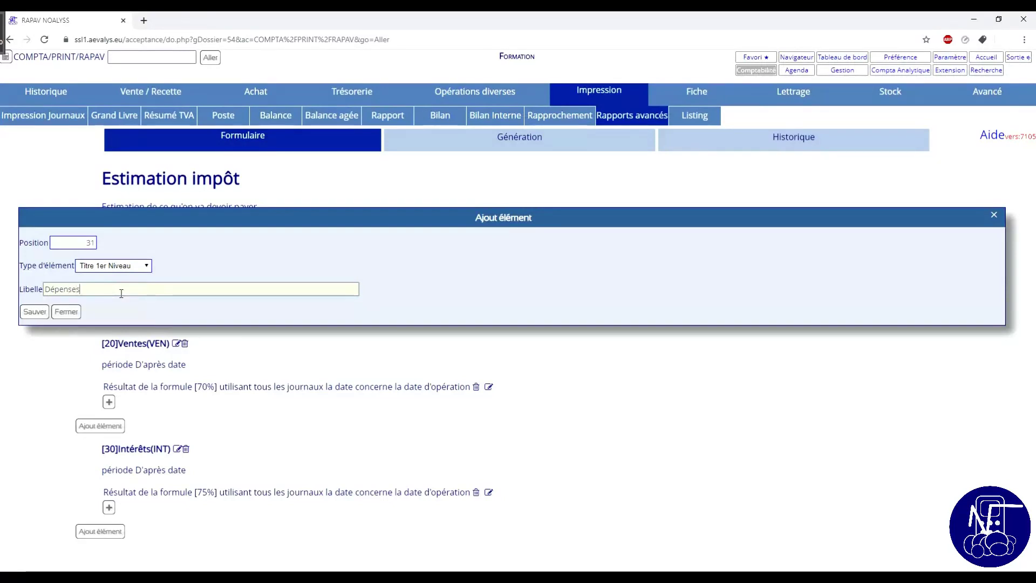
click(34, 313)
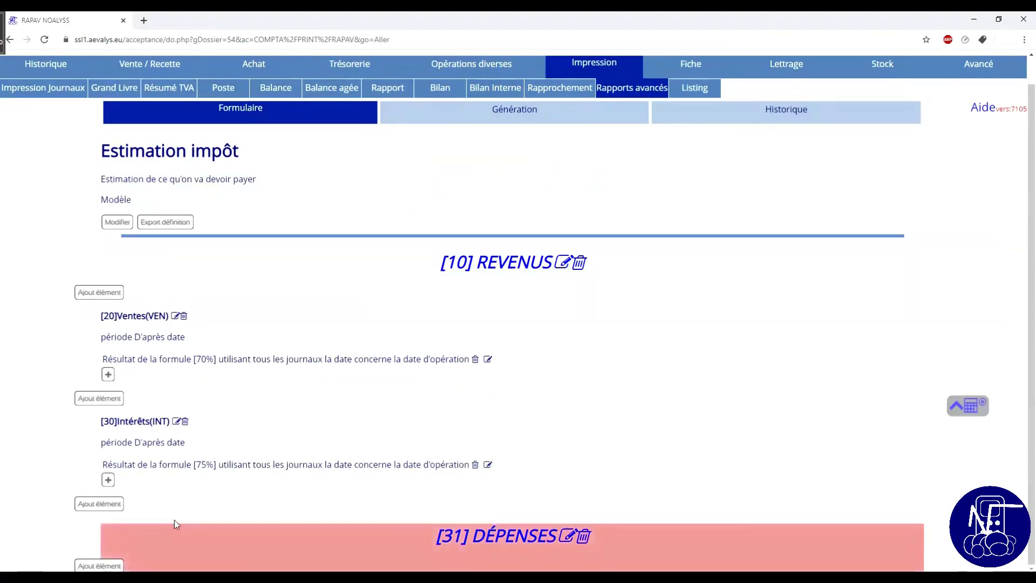
Add an element of type Formule under Dépenses with the label "Services" and the code SERV, and save it.
click(114, 565)
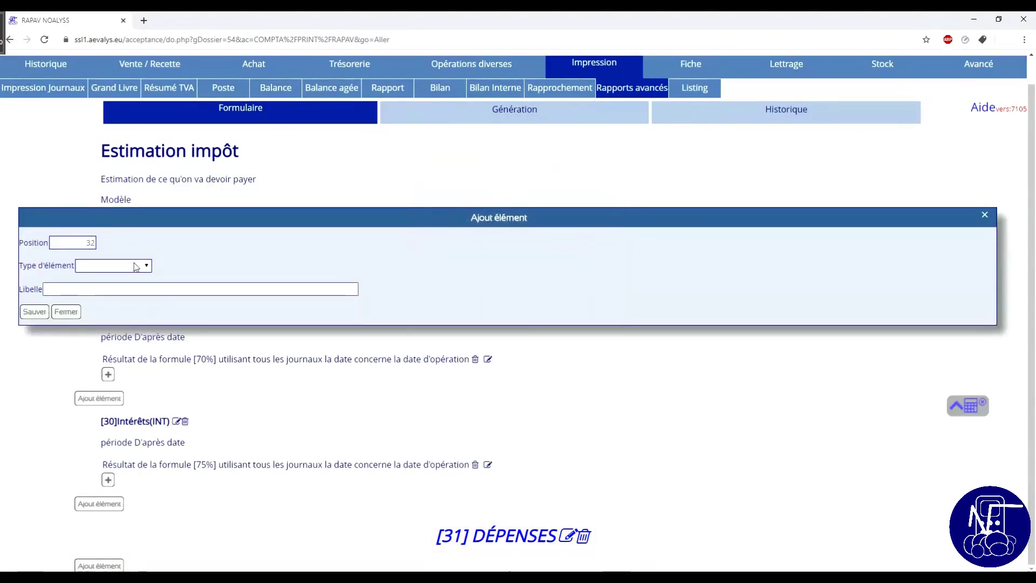
click(115, 266)
click(115, 287)
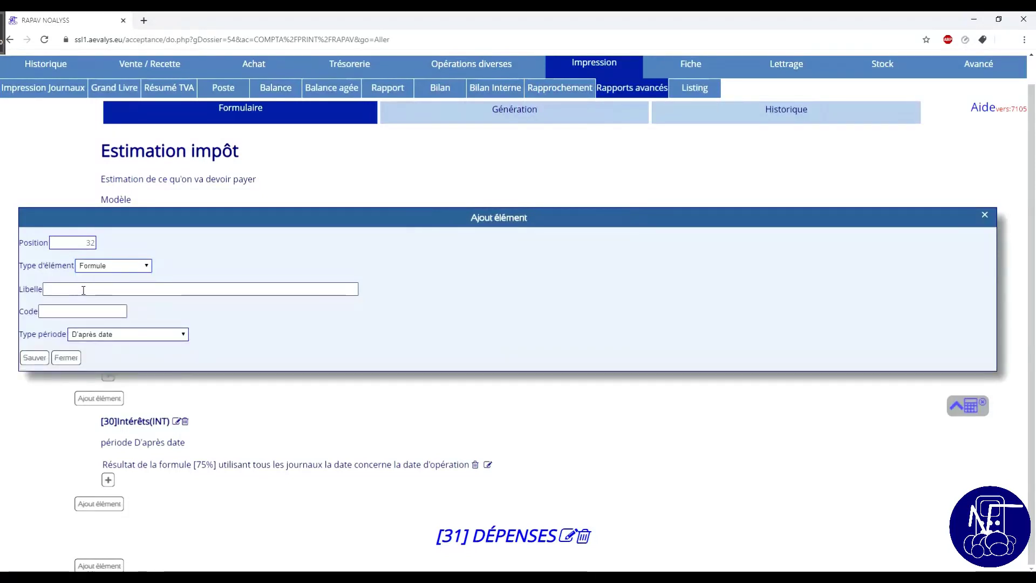
click(89, 292)
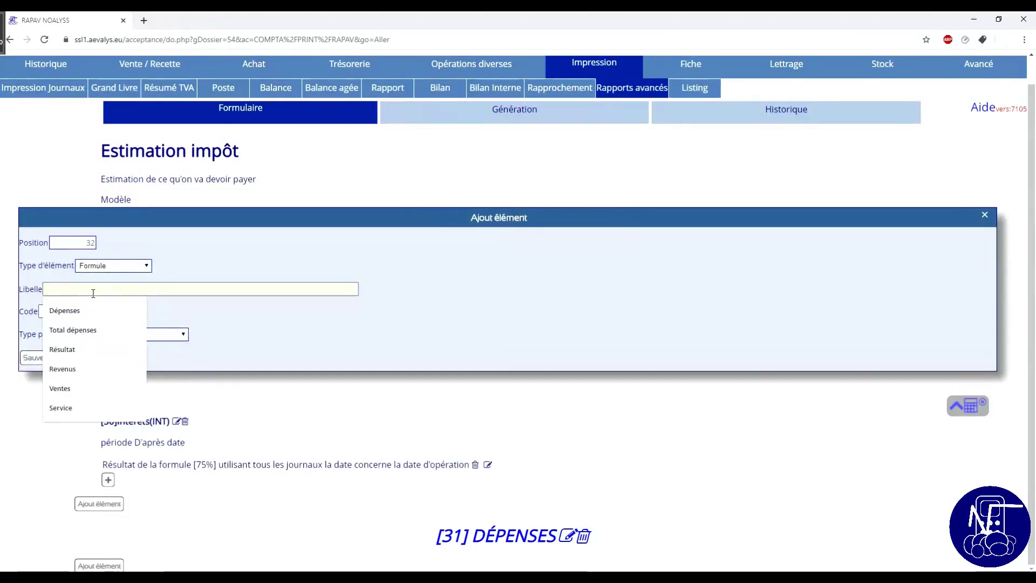
text(Services)
click(88, 330)
click(80, 312)
text(SE)
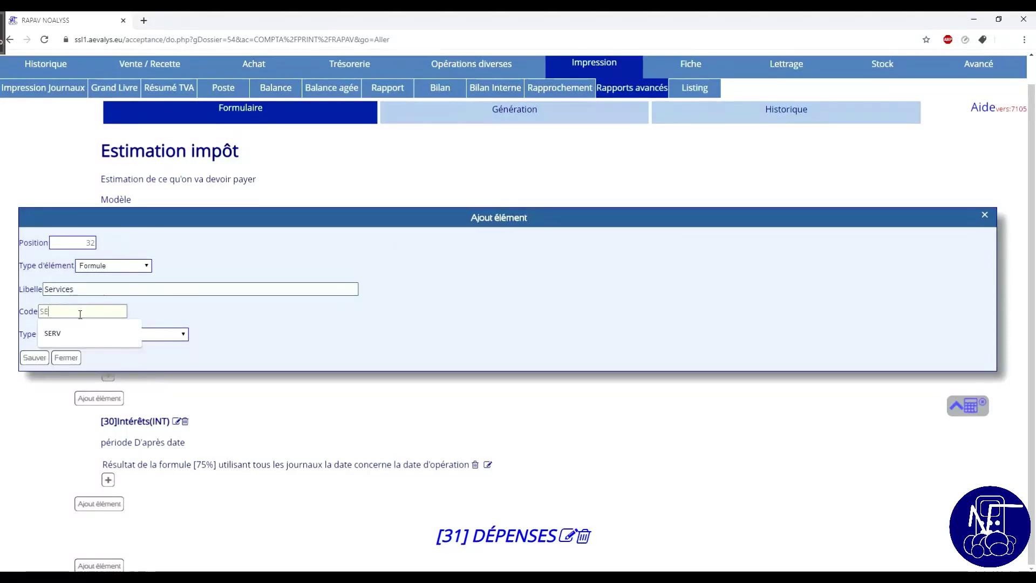
text(RV)
click(34, 358)
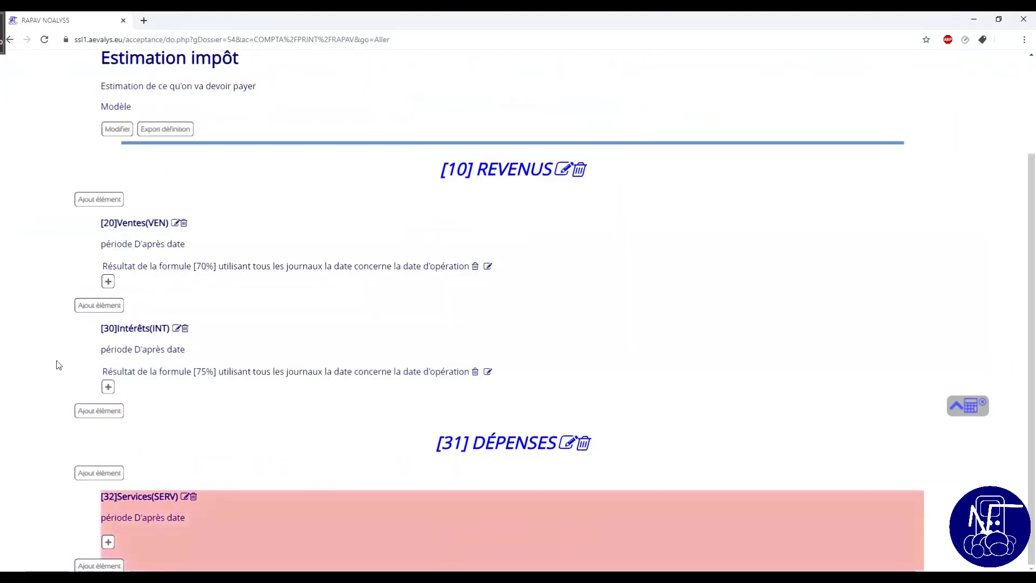
Add the formula [61%] to the Services element, based on account 61 (Services et biens divers) from the account search, and save it.
click(108, 541)
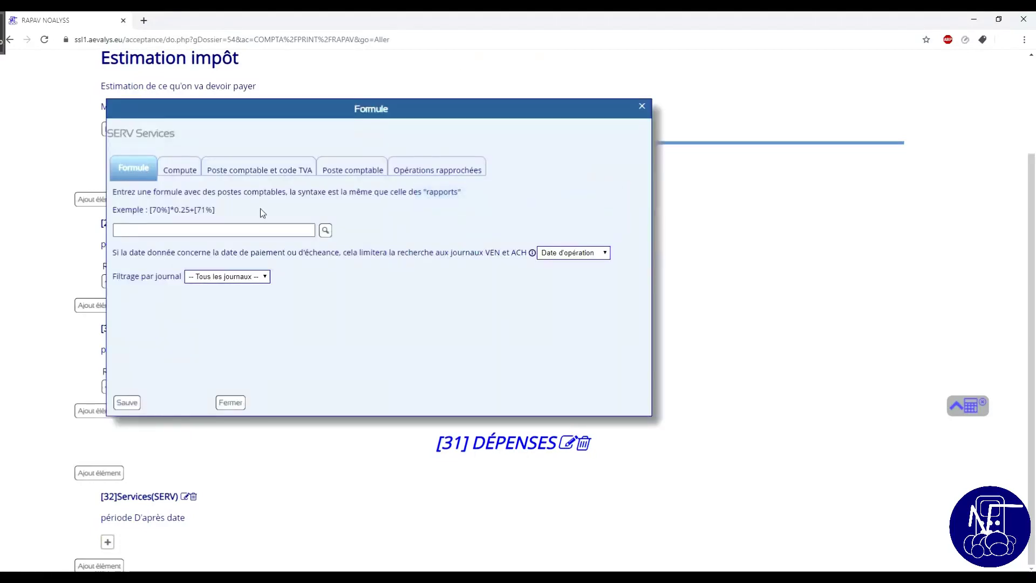
click(325, 231)
click(219, 99)
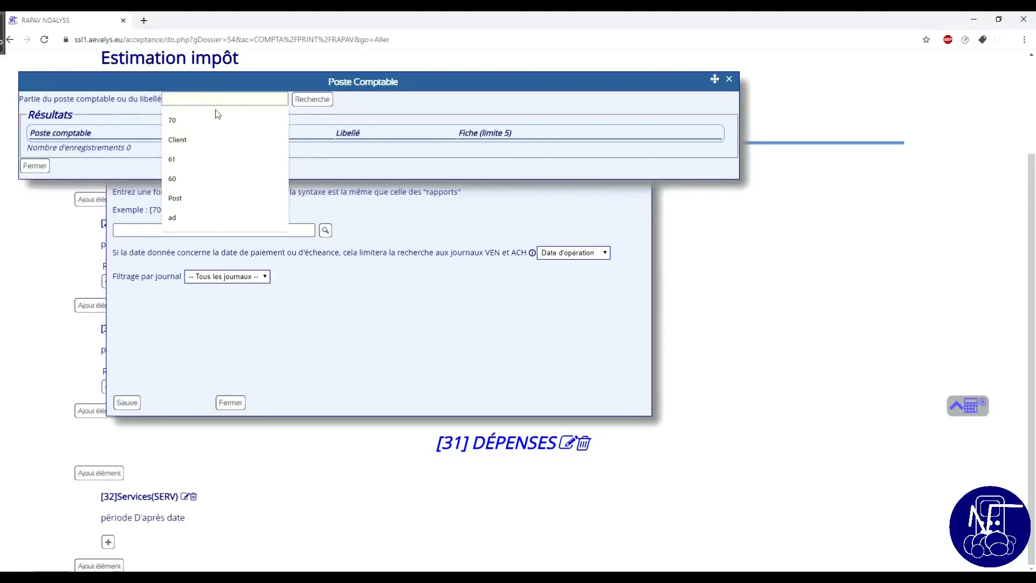
text(61)
click(312, 100)
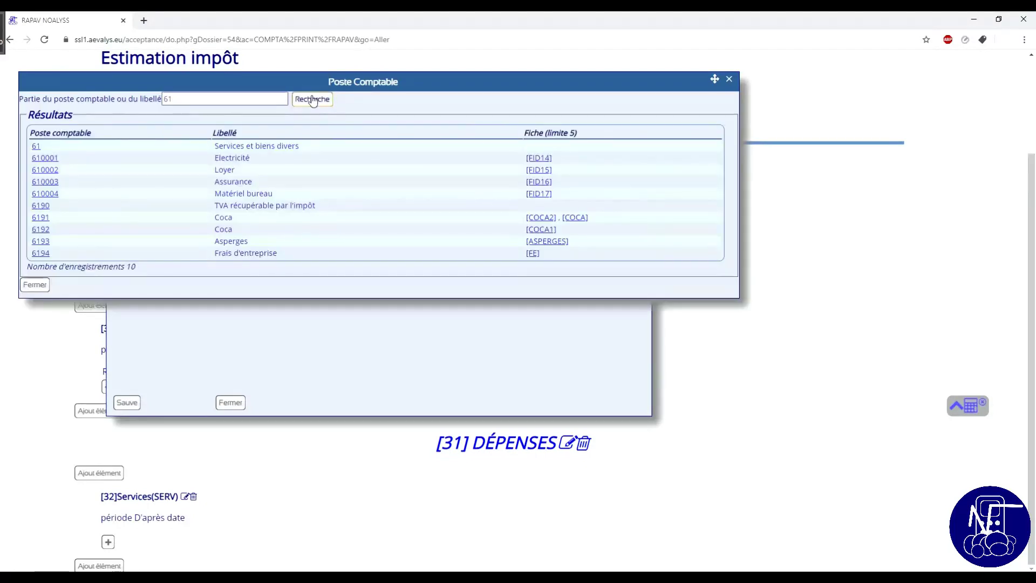
click(36, 146)
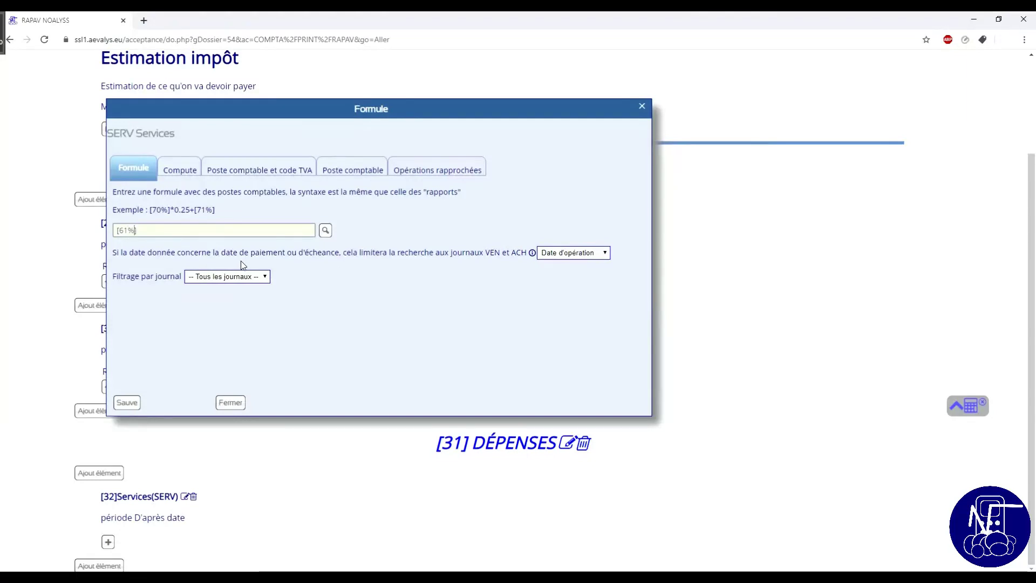
click(130, 404)
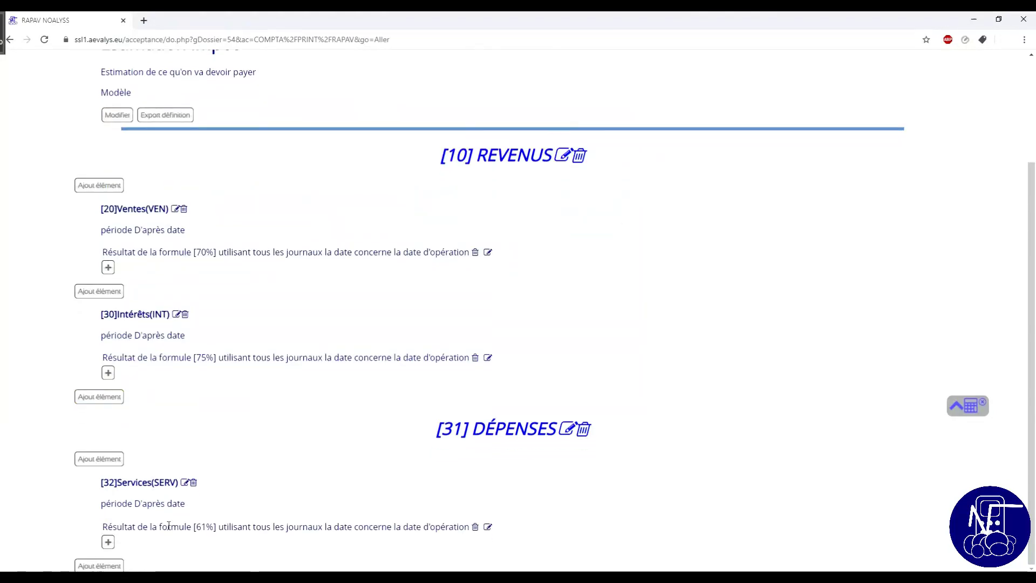
Add an element of type Formule below Services with the label "Autres" and the code AUT, and save it.
click(108, 567)
click(141, 267)
click(108, 281)
click(110, 287)
text(A)
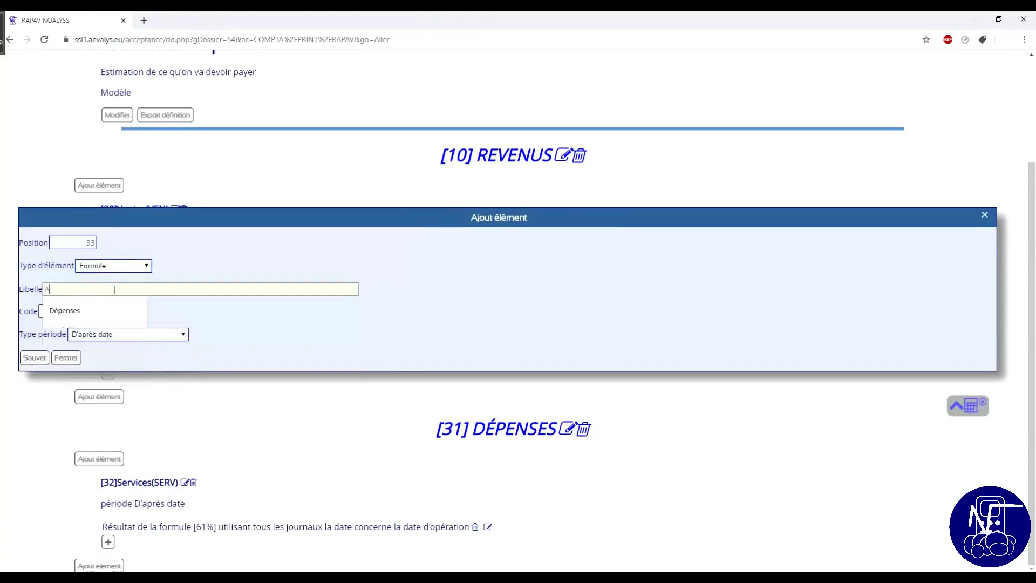
text(utres)
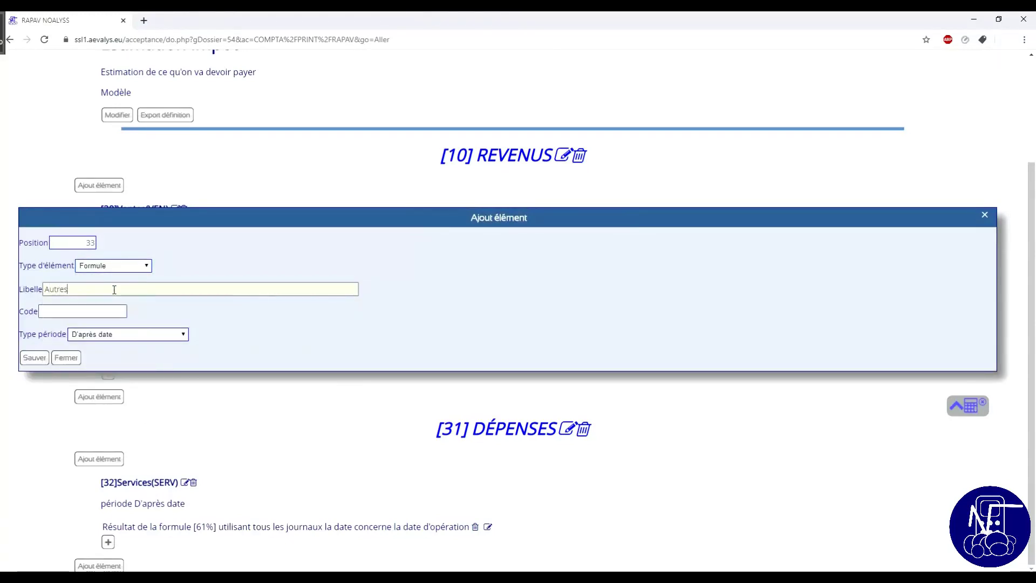
click(90, 312)
text(AUT)
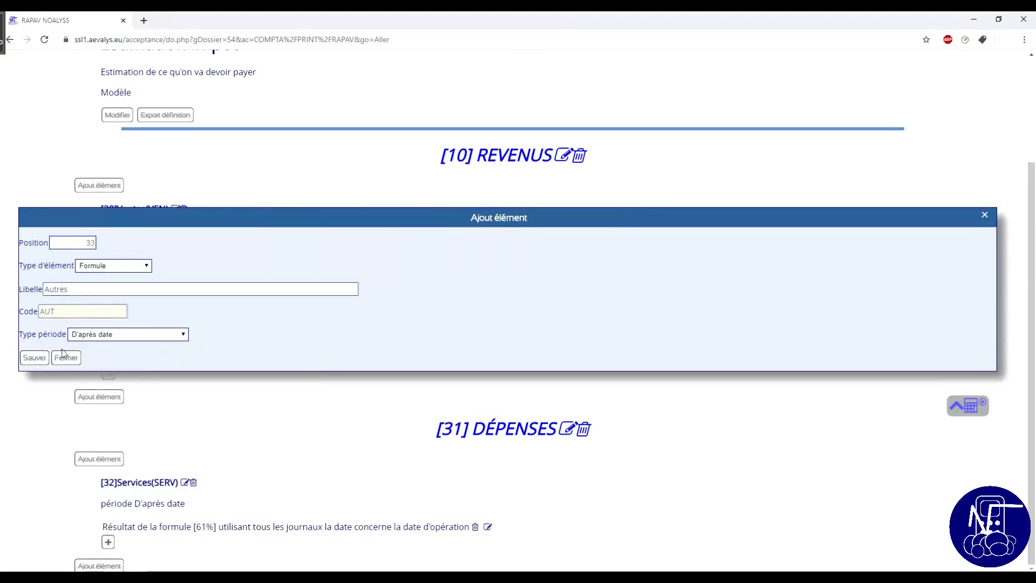
click(34, 358)
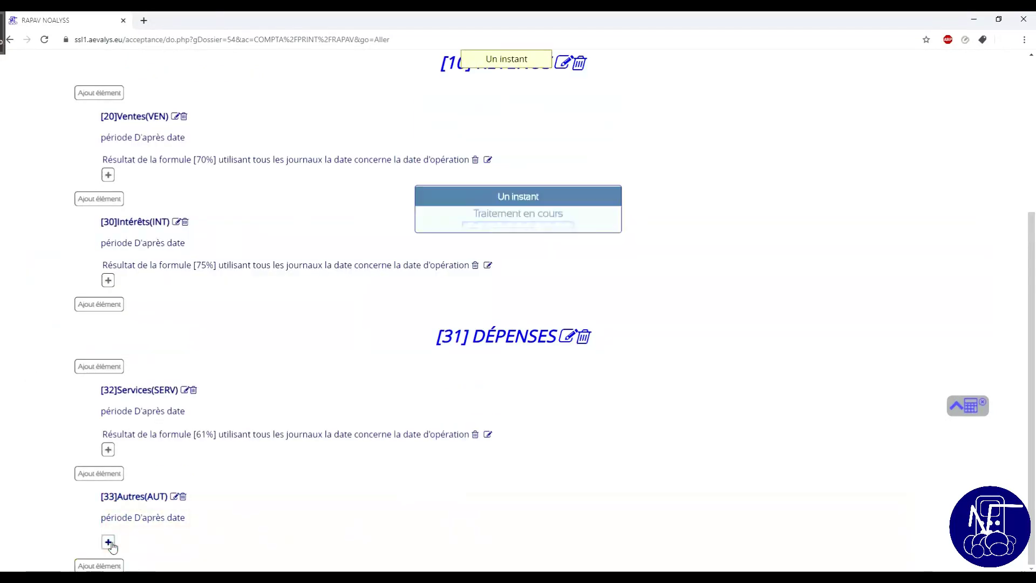
Add the formula [60%]+ [65%]+ [62%] to the Autres element, starting from account 60 in the account search, and save it.
click(108, 542)
click(325, 232)
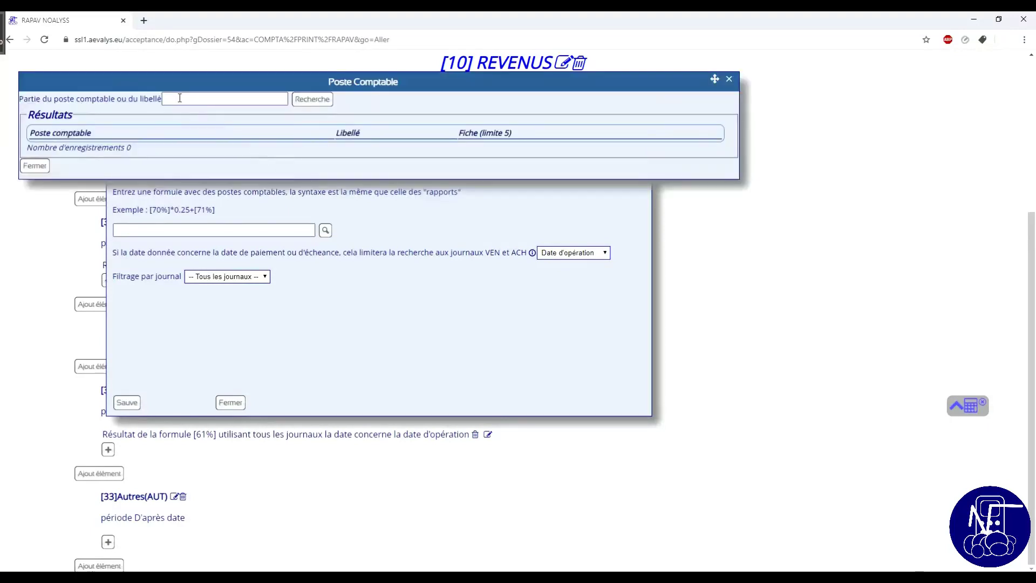
click(172, 102)
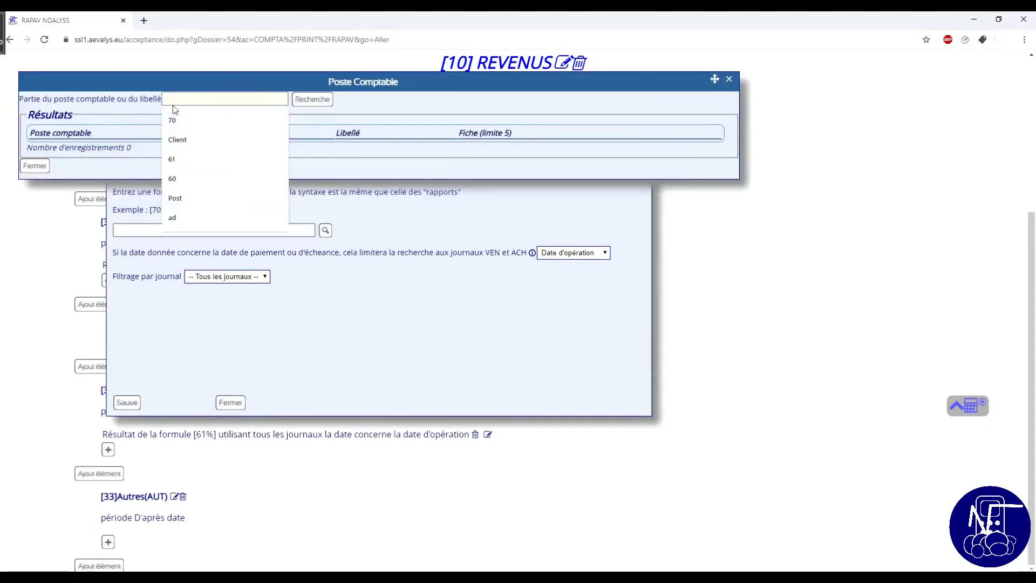
text(60)
click(319, 104)
click(45, 149)
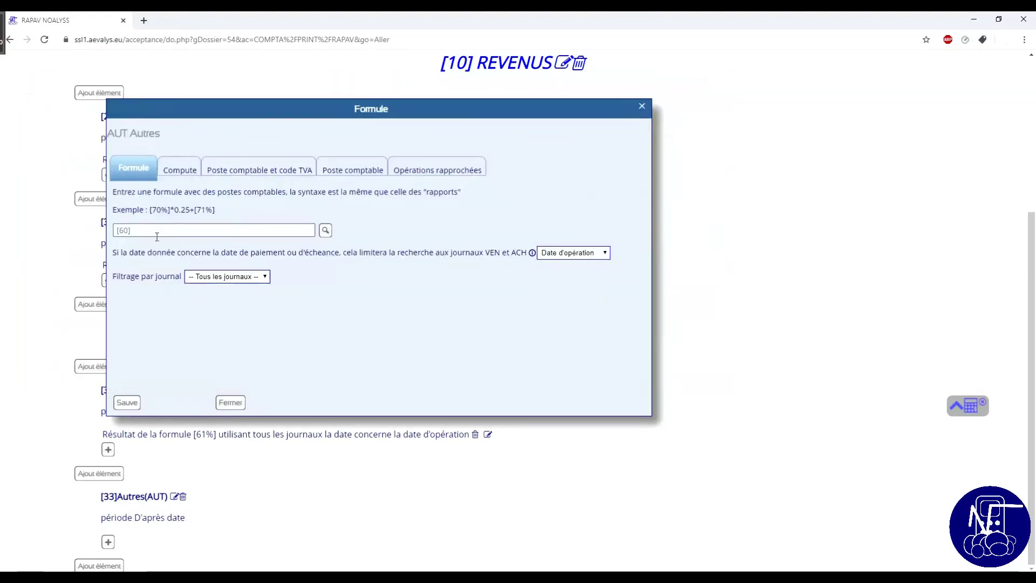
click(143, 232)
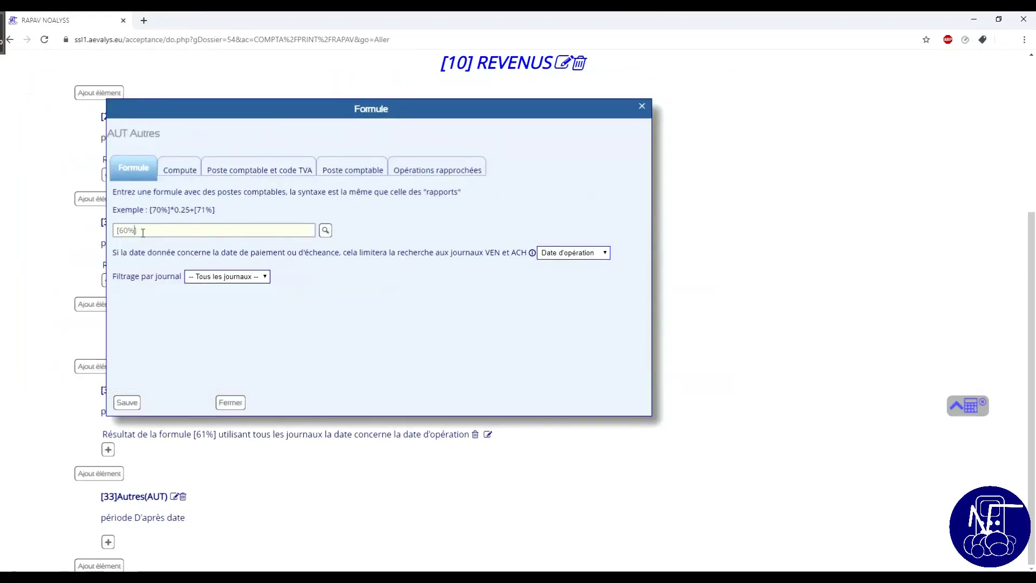
text(+ [65%]+ [62%)
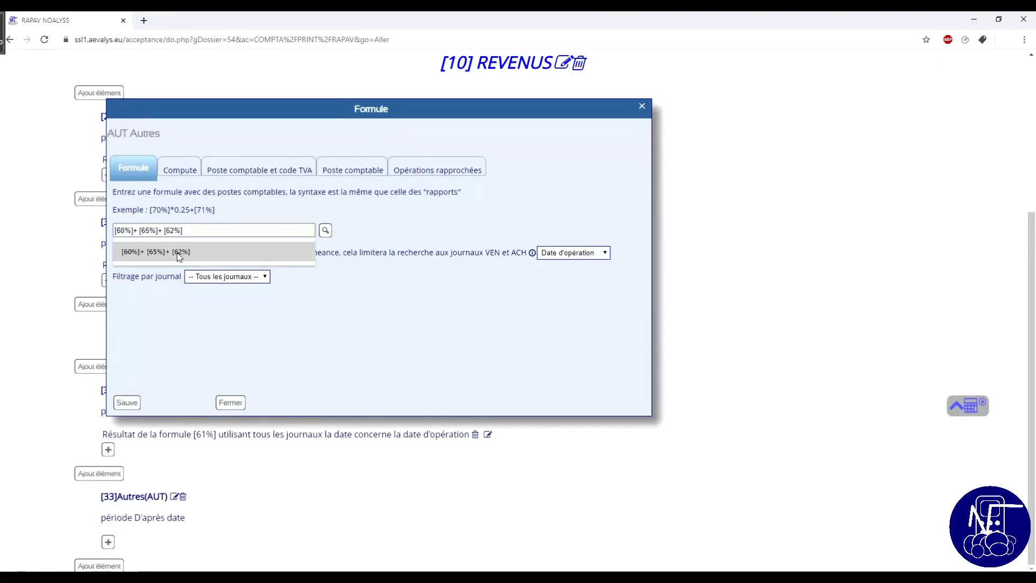
click(178, 253)
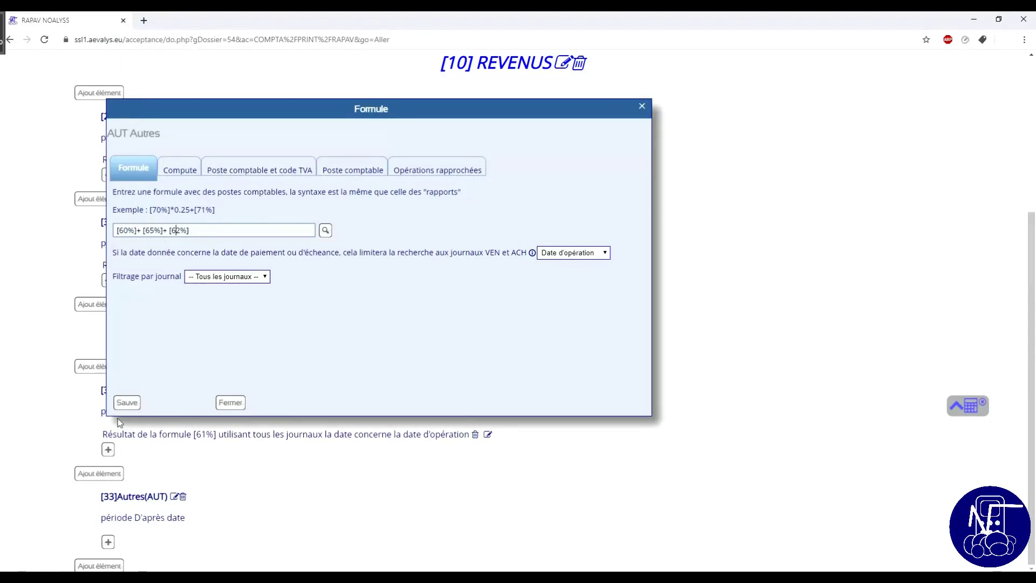
click(128, 402)
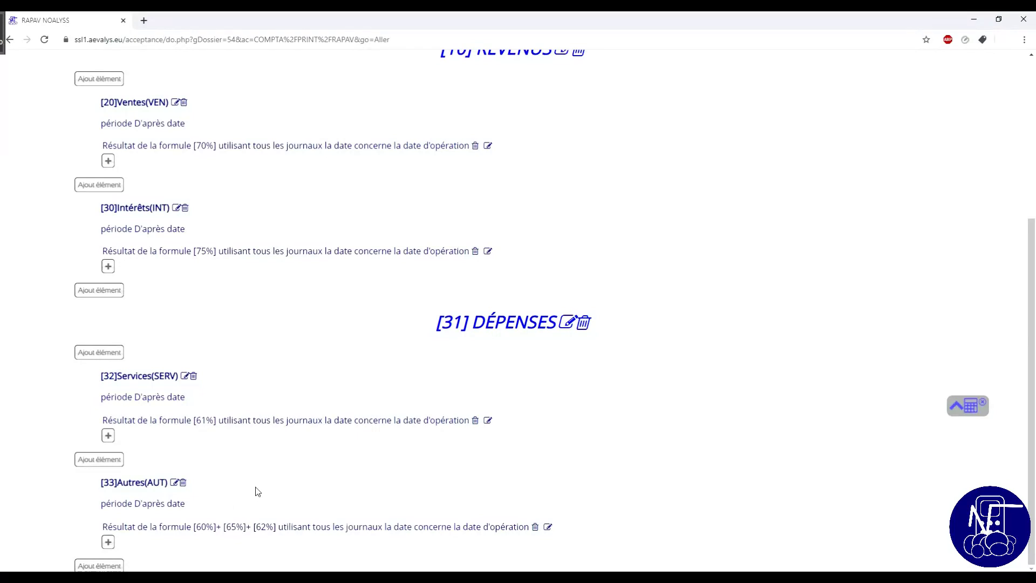
scroll(849, 442, down, 1)
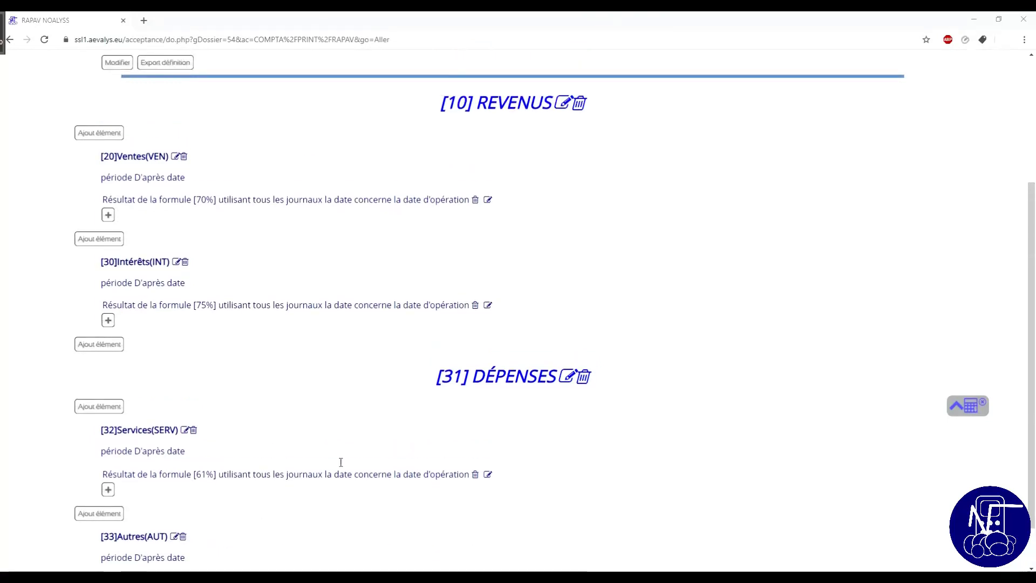
scroll(342, 462, down, 2)
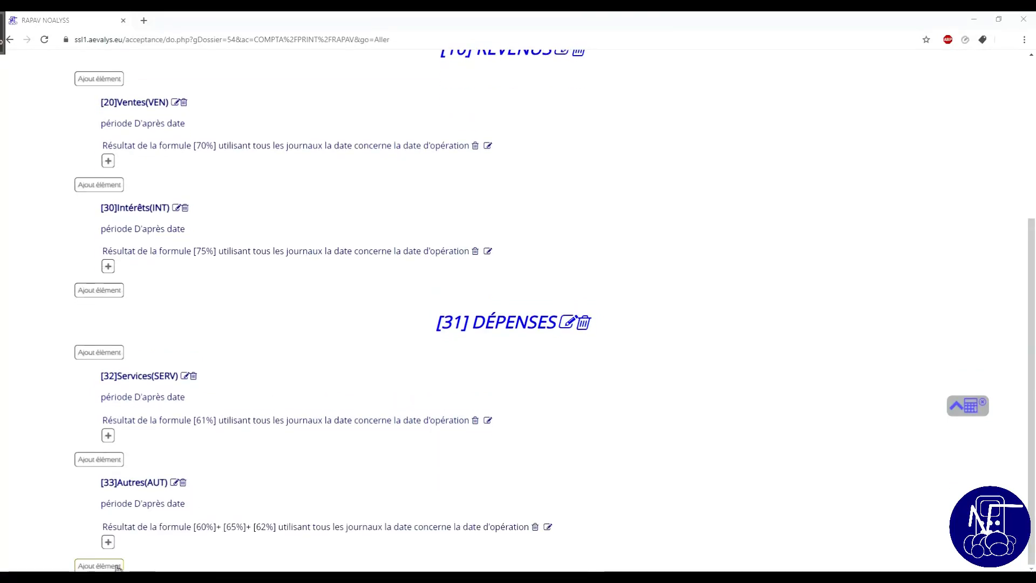
Add an element of type Titre 1er Niveau below Autres with the label "Résultat" and save it.
click(118, 567)
click(142, 265)
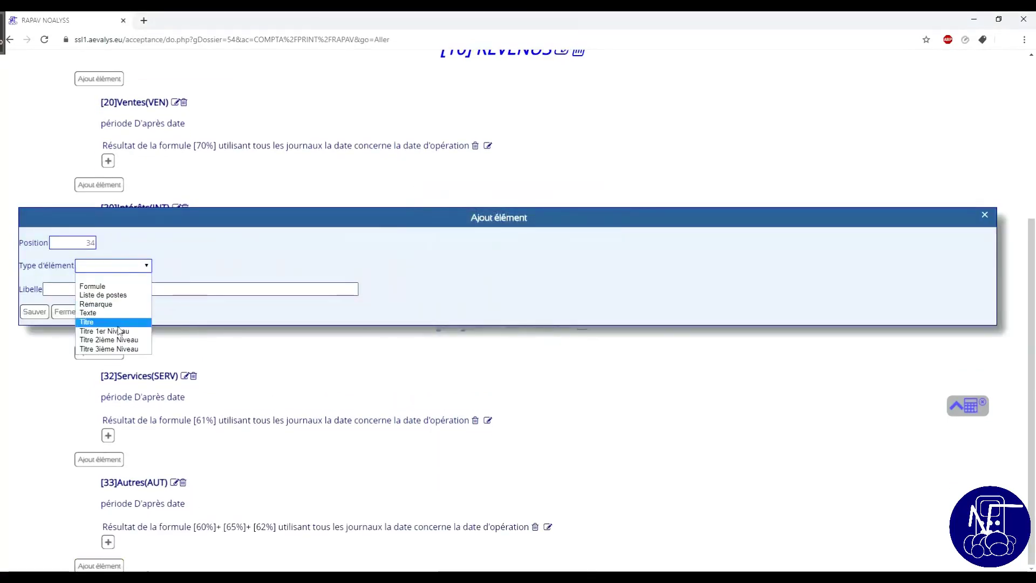
click(115, 330)
click(124, 289)
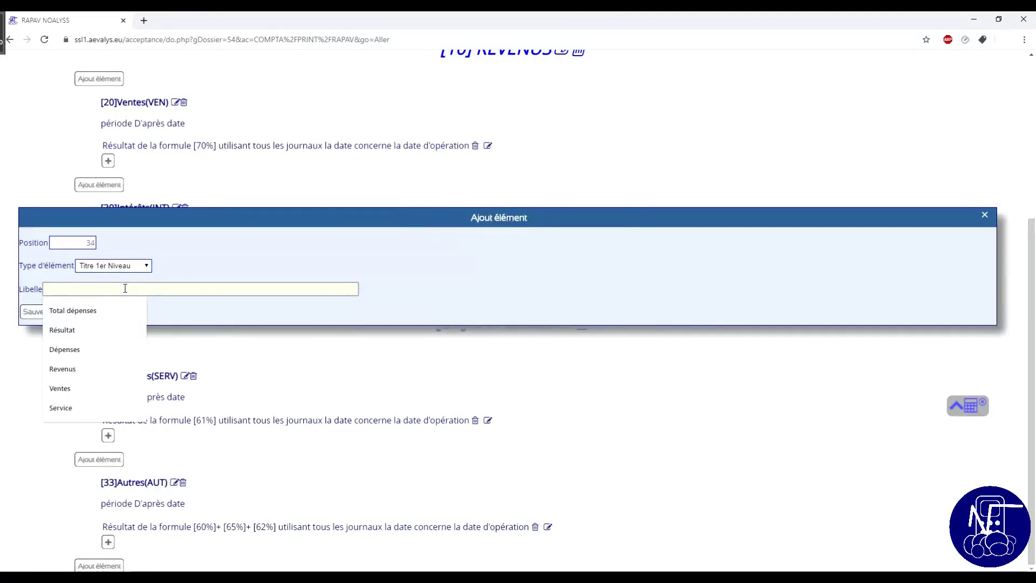
text(Résultat)
click(33, 312)
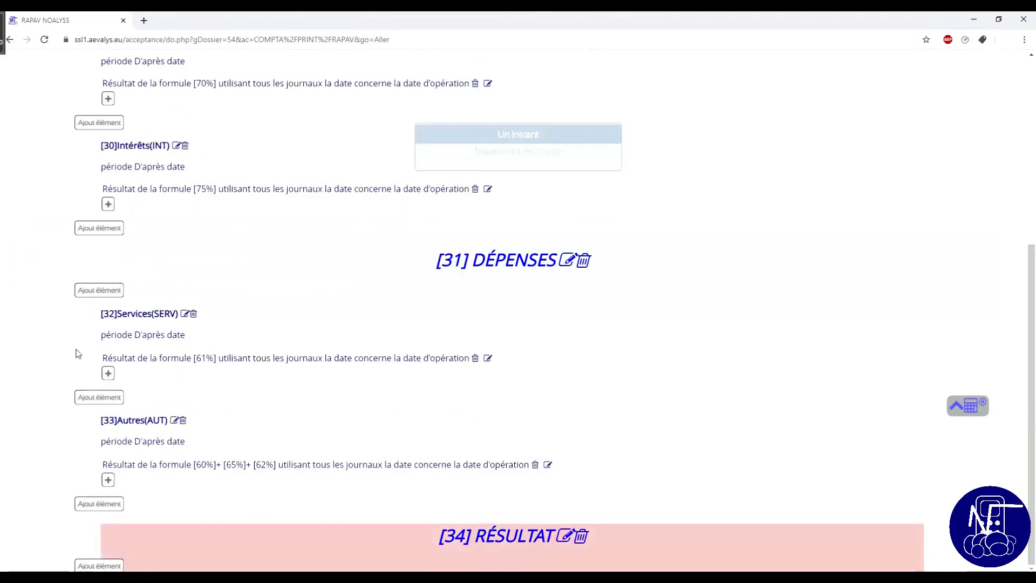
Add an element of type Formule under Résultat with the label "Total dépenses" and the code TDEP, and save it.
click(99, 566)
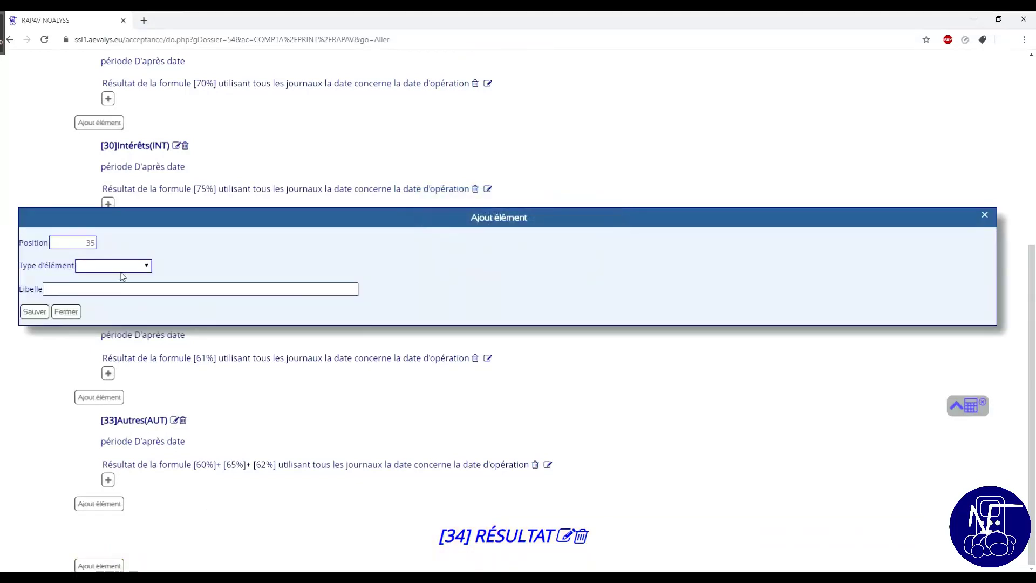
click(122, 266)
click(114, 287)
click(108, 290)
text(T)
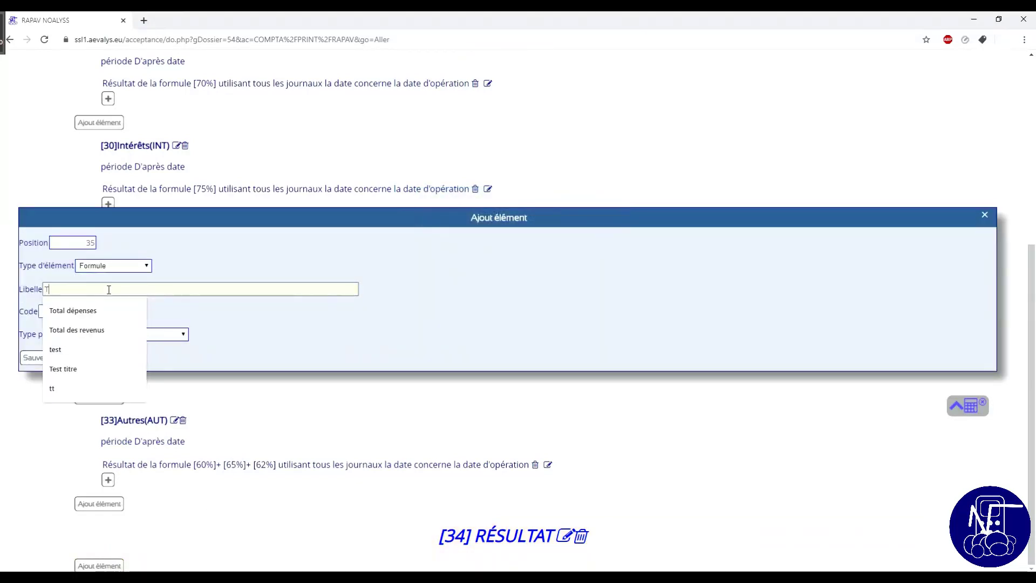
text(otal dépenses)
click(121, 308)
click(83, 310)
text(TDEP)
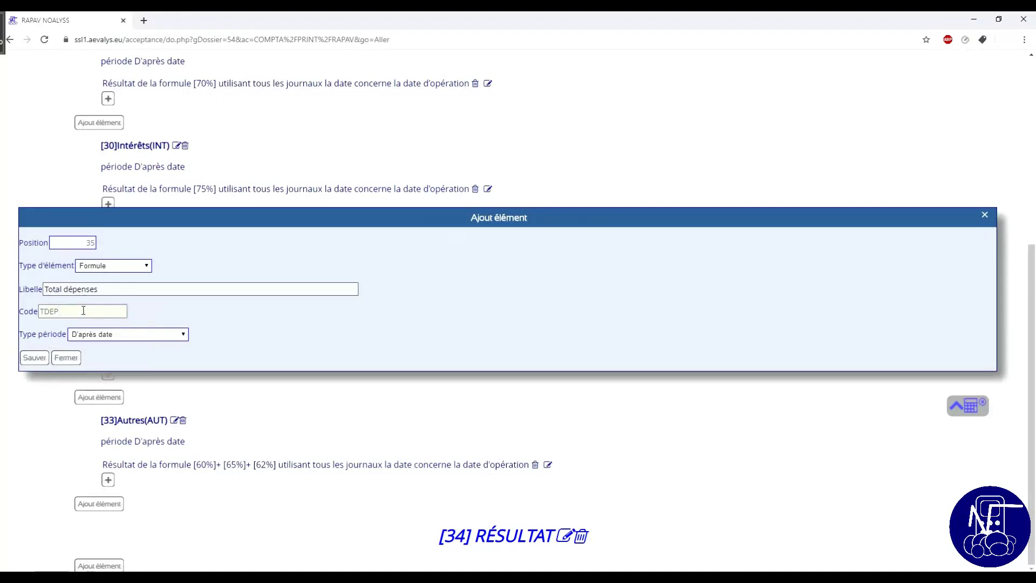
click(35, 357)
Add the Compute formula [AUT]+[SERV] to the Total dépenses element, starting from AUT in the form code search, and save it.
click(109, 544)
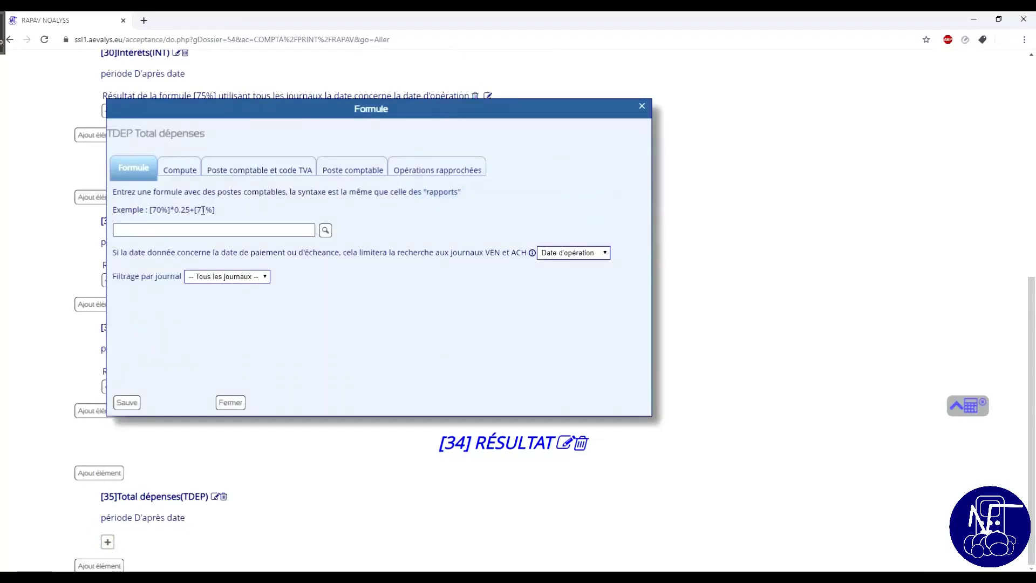
click(179, 170)
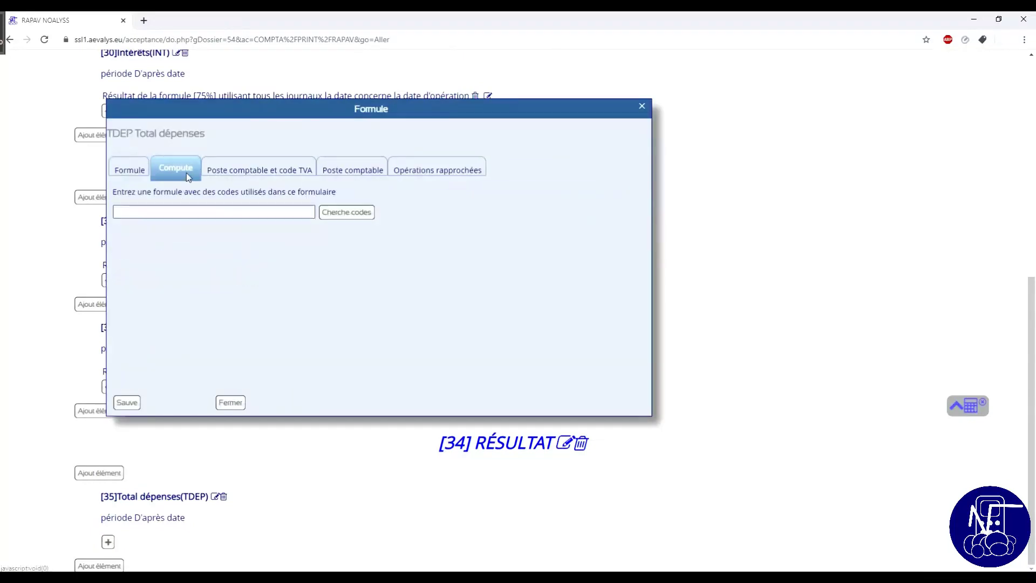
click(345, 216)
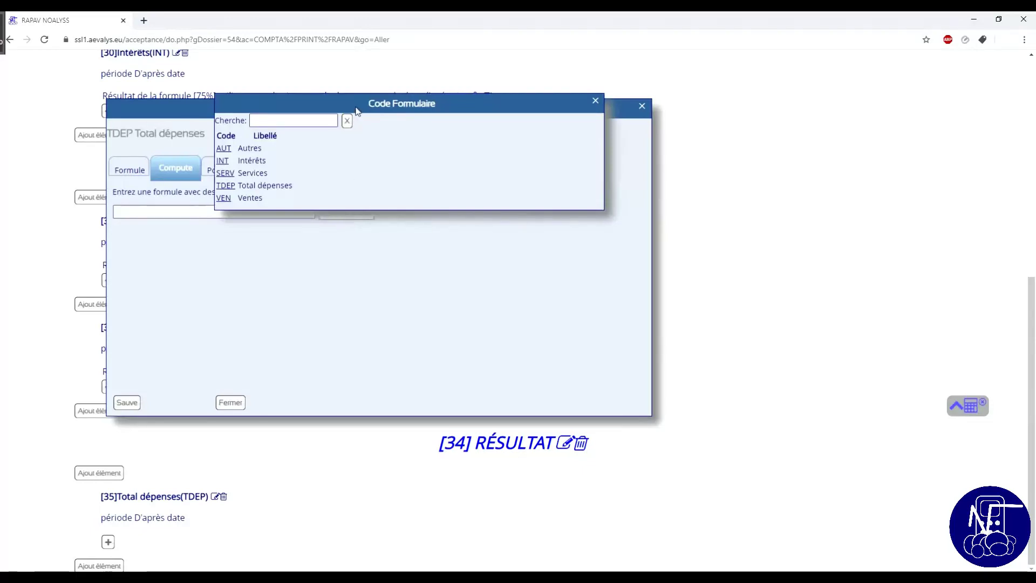
scroll(440, 251, up, 7)
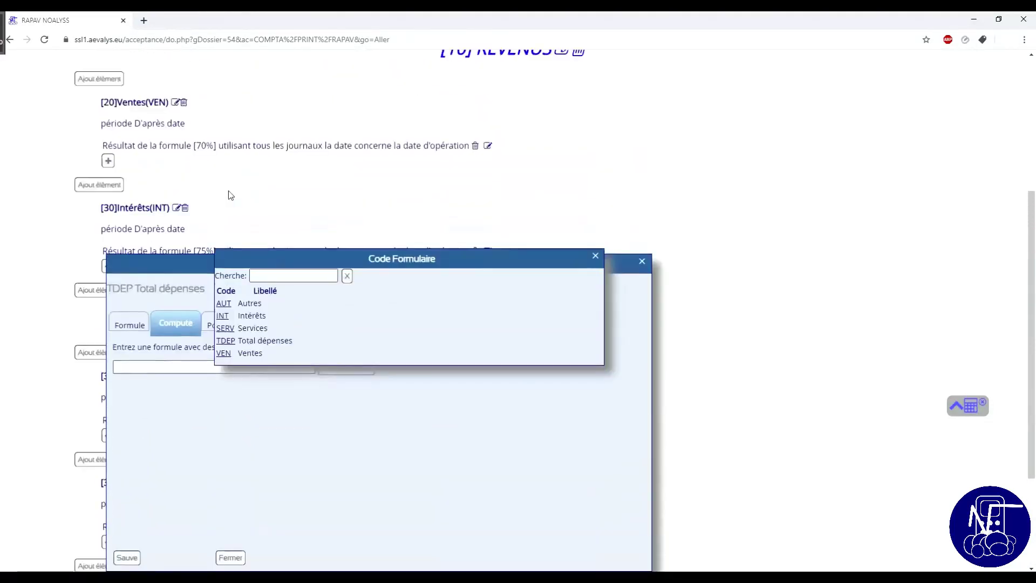
scroll(317, 245, down, 7)
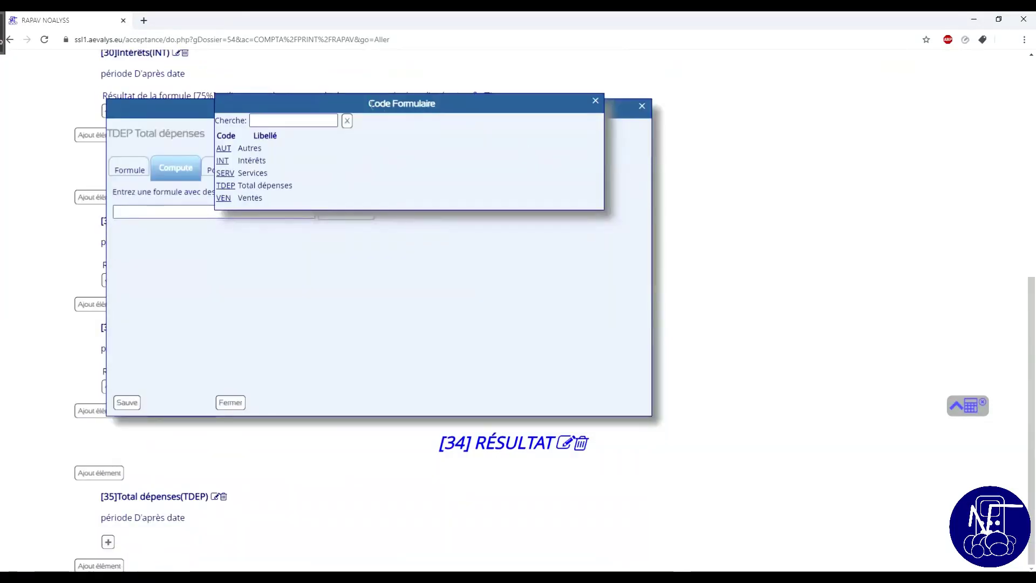
click(223, 148)
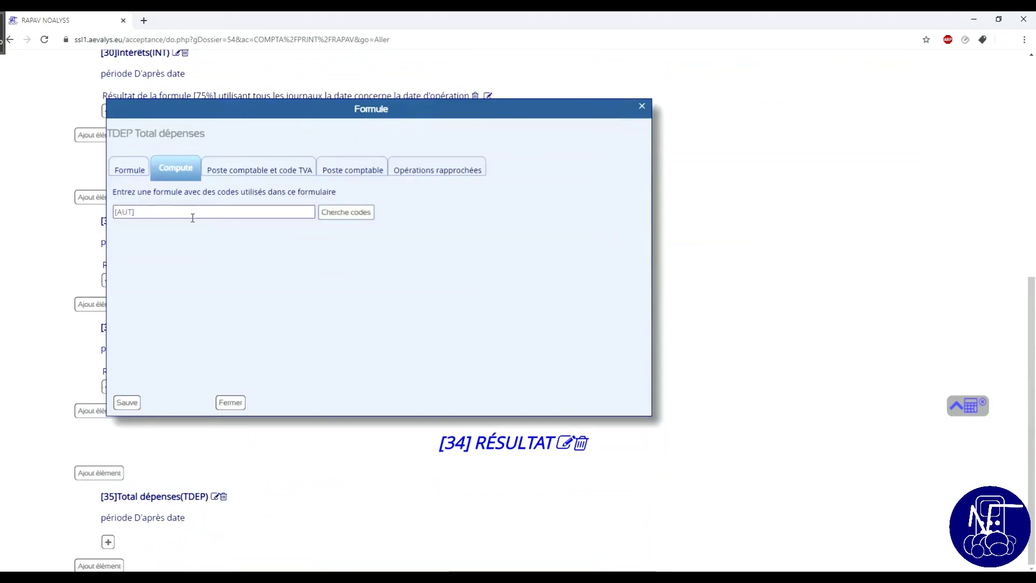
click(193, 218)
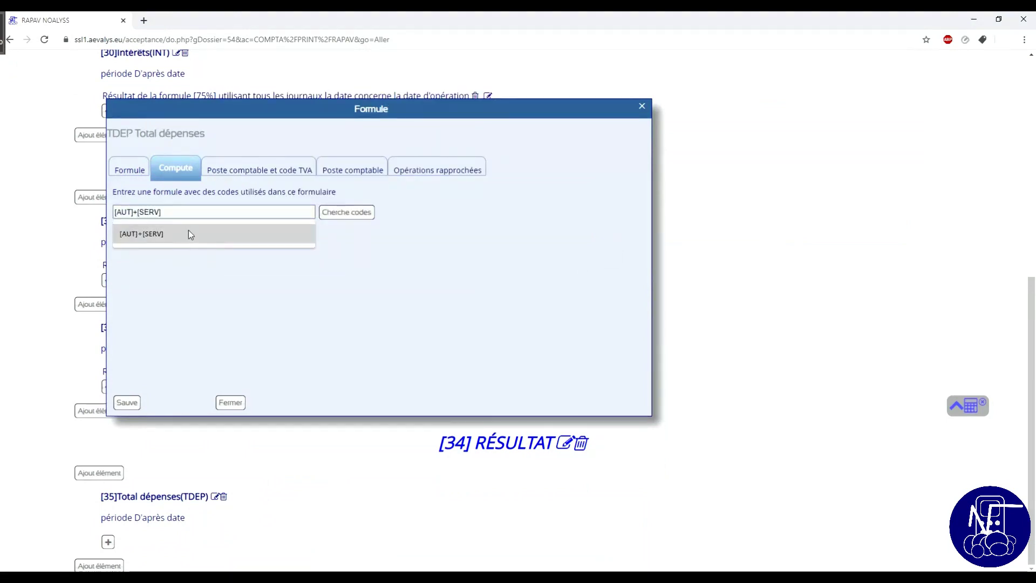
click(189, 234)
click(129, 403)
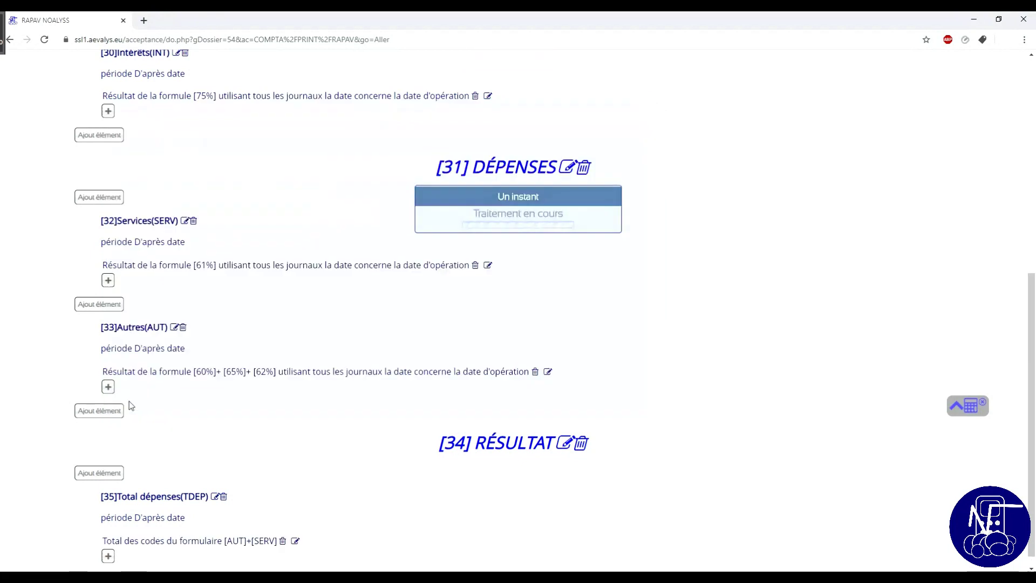
Add an element of type Formule below Total dépenses with the label "Total des revenus" and the code TREV, and save it.
click(106, 566)
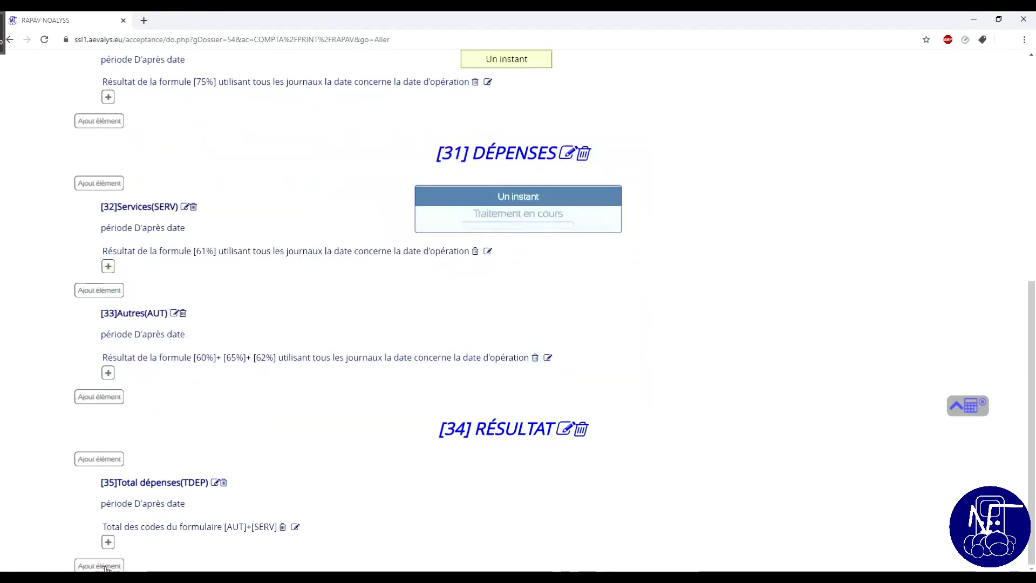
click(146, 266)
click(108, 280)
click(112, 287)
text(Total)
key(Down)
key(Down)
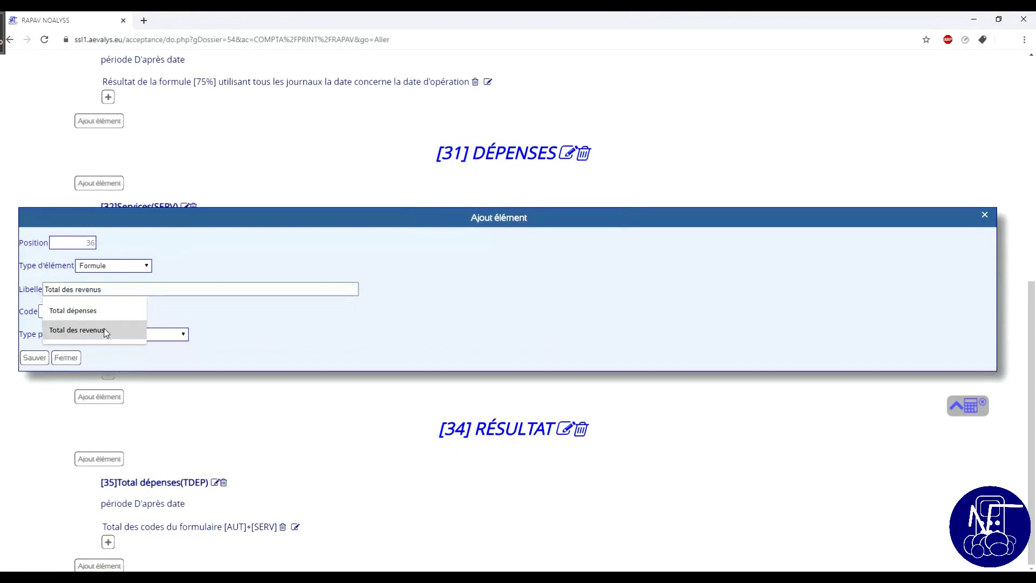
click(86, 312)
text(TREV)
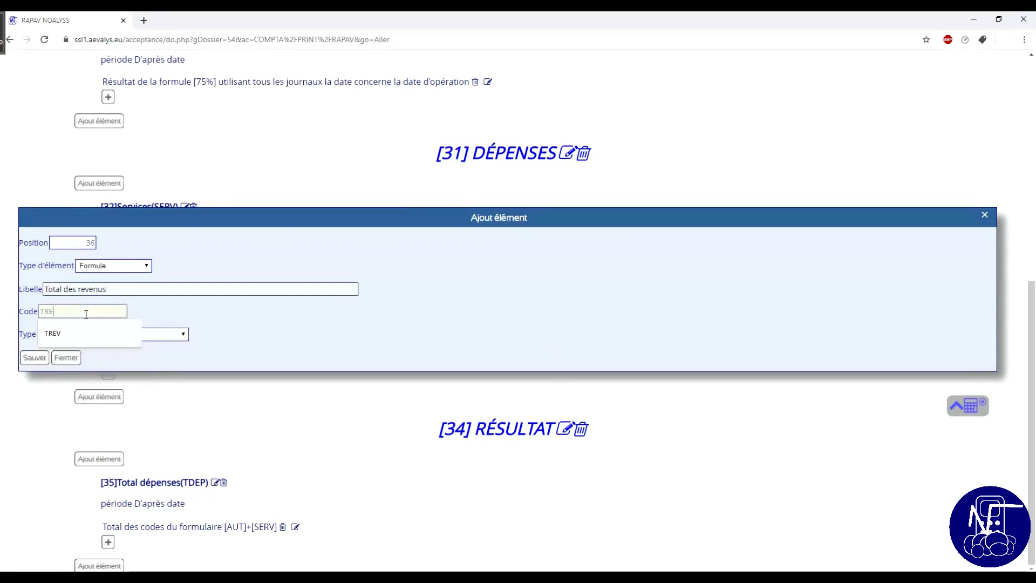
click(35, 359)
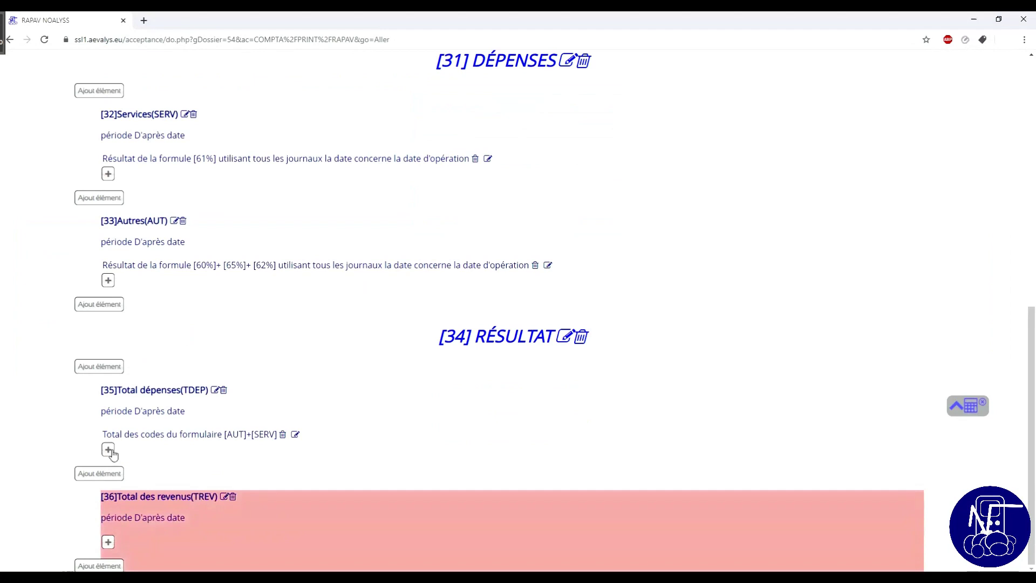
Add the Compute formula [INT]+[VEN] to the Total des revenus element, taking both codes from the form code search, and save it.
click(107, 542)
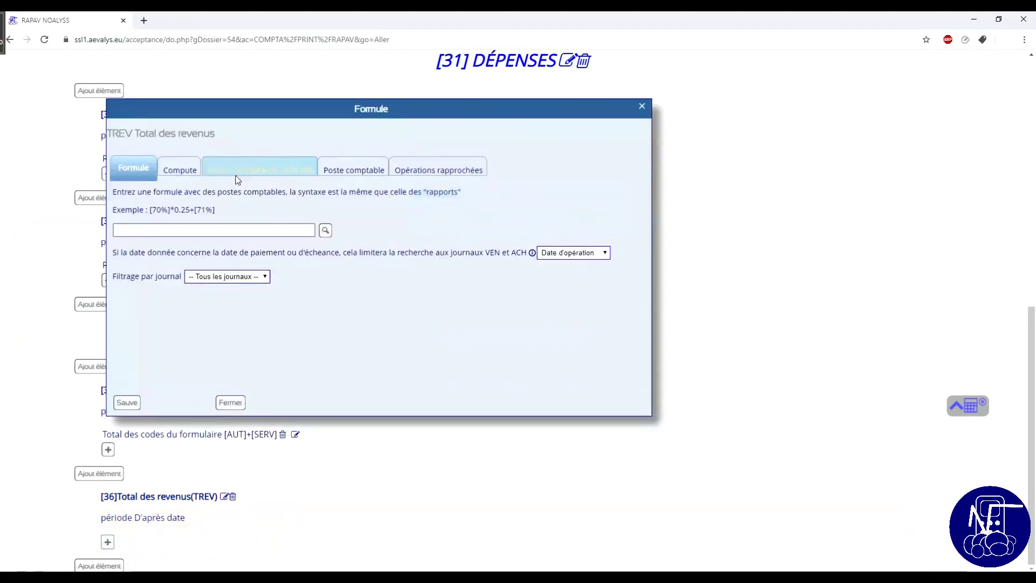
click(195, 171)
click(352, 212)
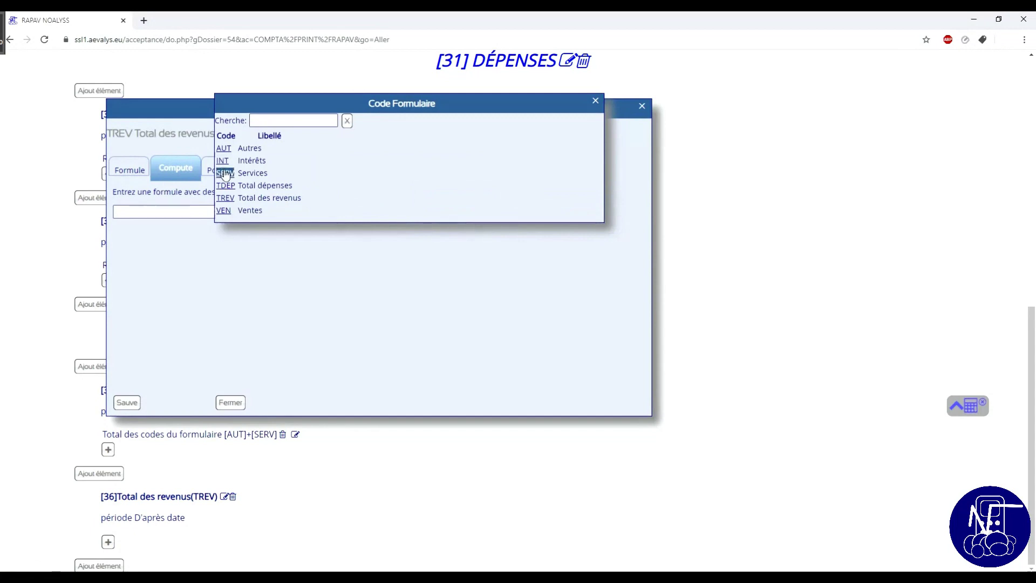
scroll(713, 177, up, 7)
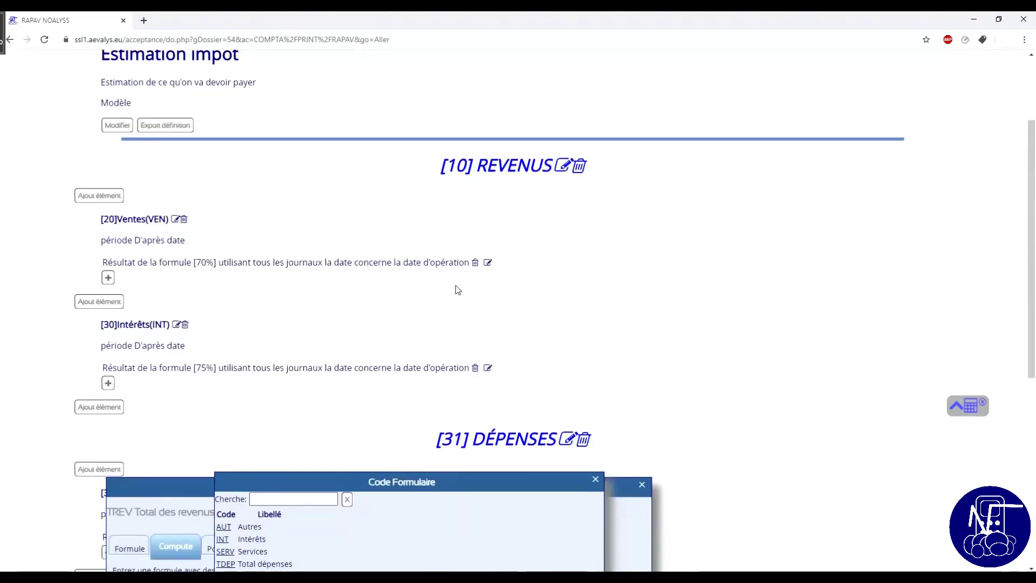
scroll(347, 336, down, 4)
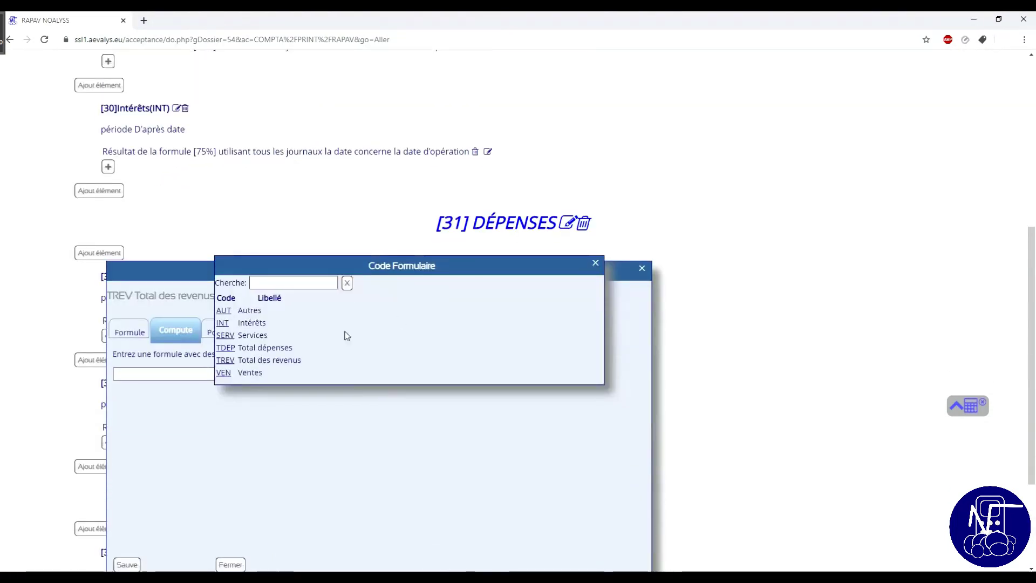
click(223, 324)
text(+)
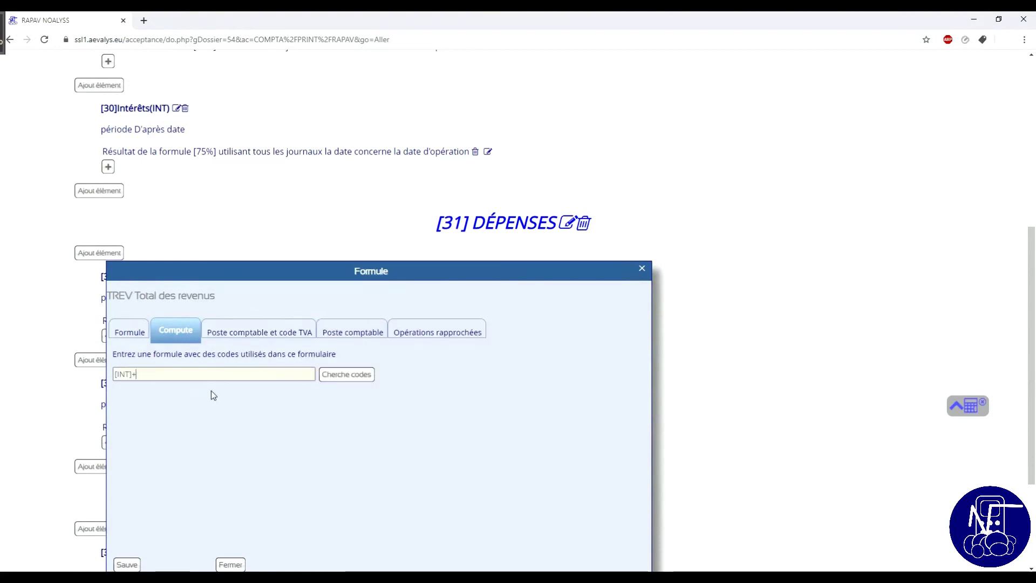
click(353, 378)
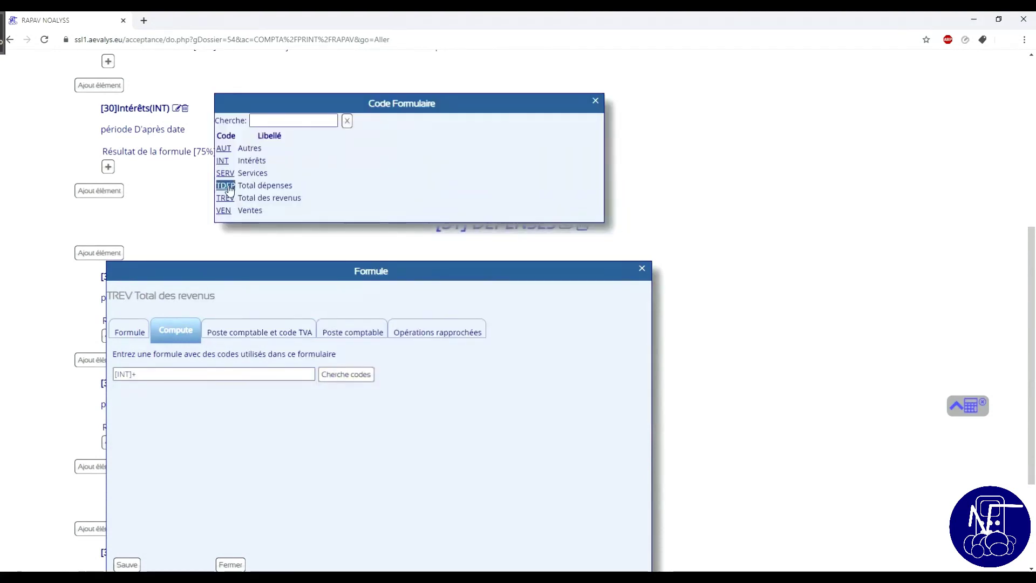
click(225, 212)
scroll(226, 227, down, 2)
click(128, 456)
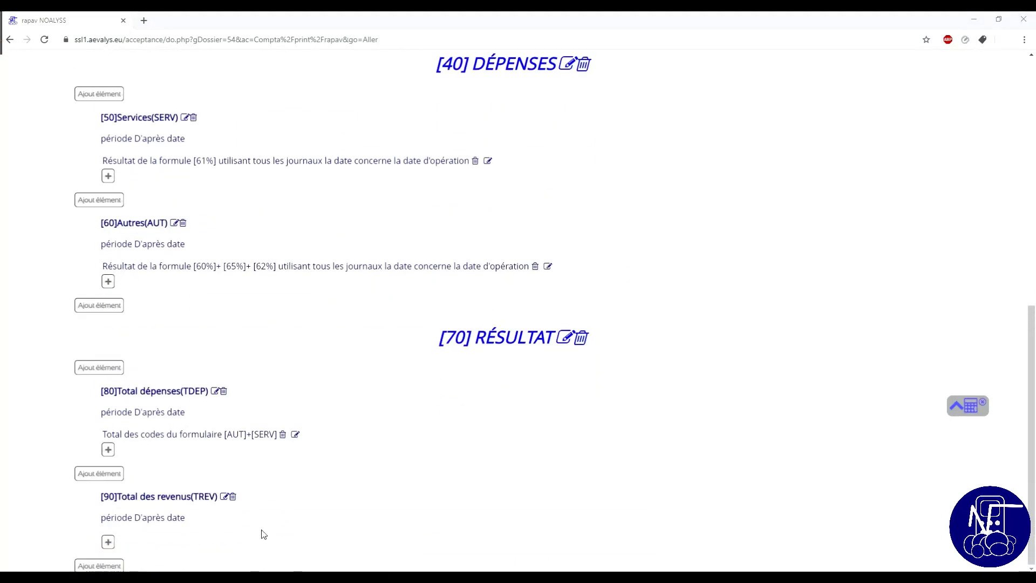
Add an element of type Formule below Total des revenus with the label "Résultat brut" and the code RES, and save it.
click(110, 565)
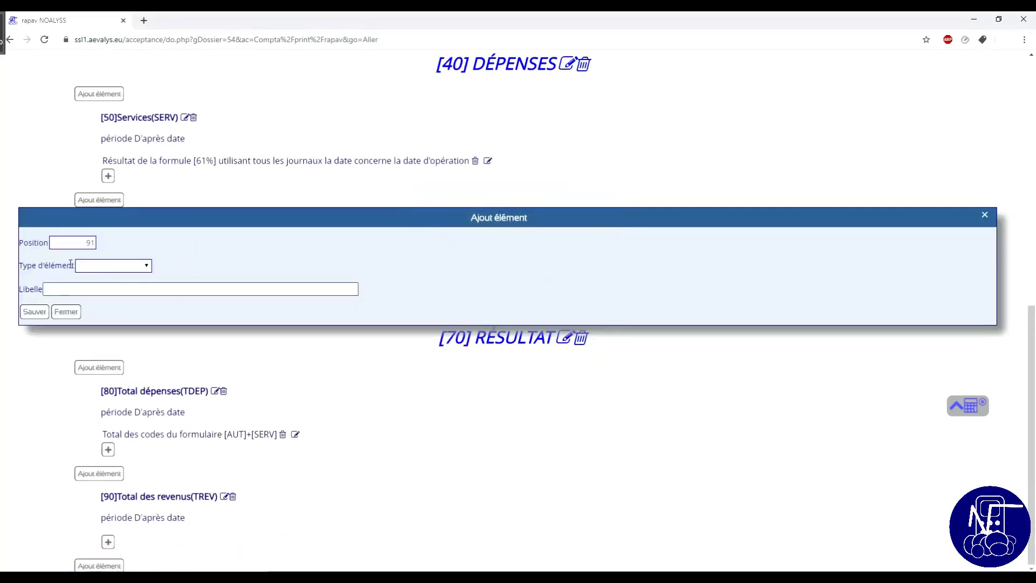
click(135, 268)
click(93, 287)
click(131, 289)
text(Résultats)
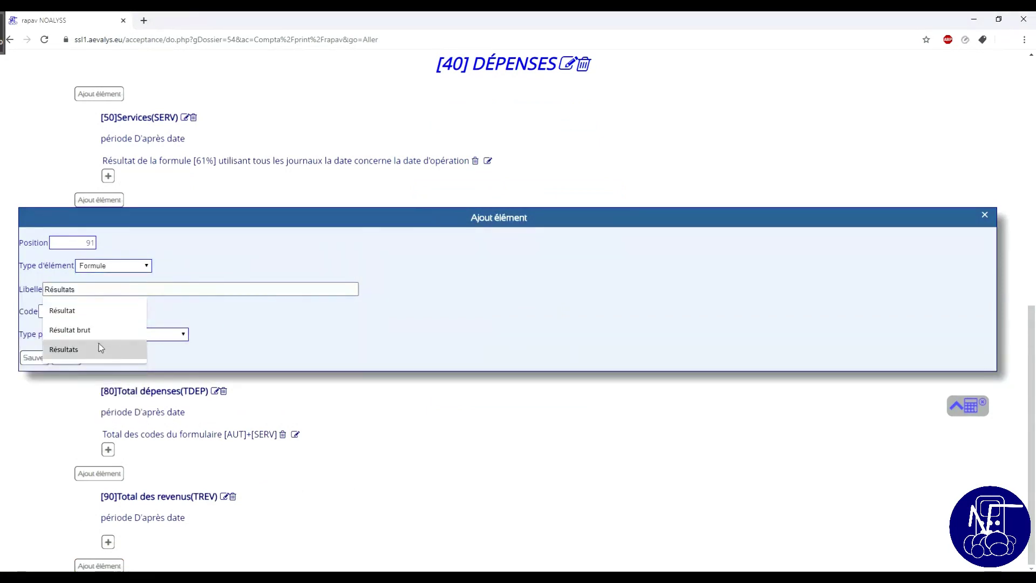
click(81, 330)
click(76, 313)
text(RES)
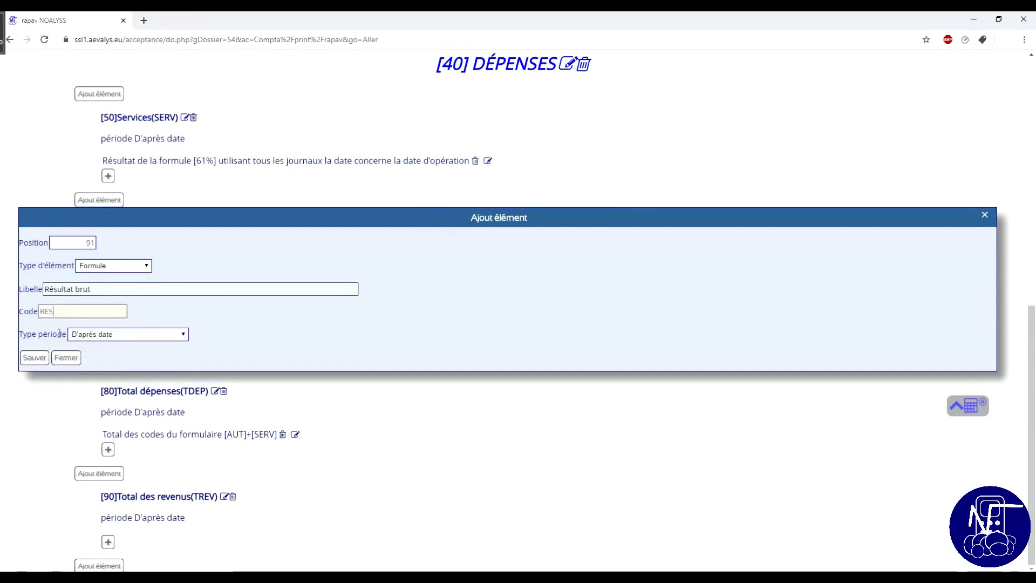
click(31, 358)
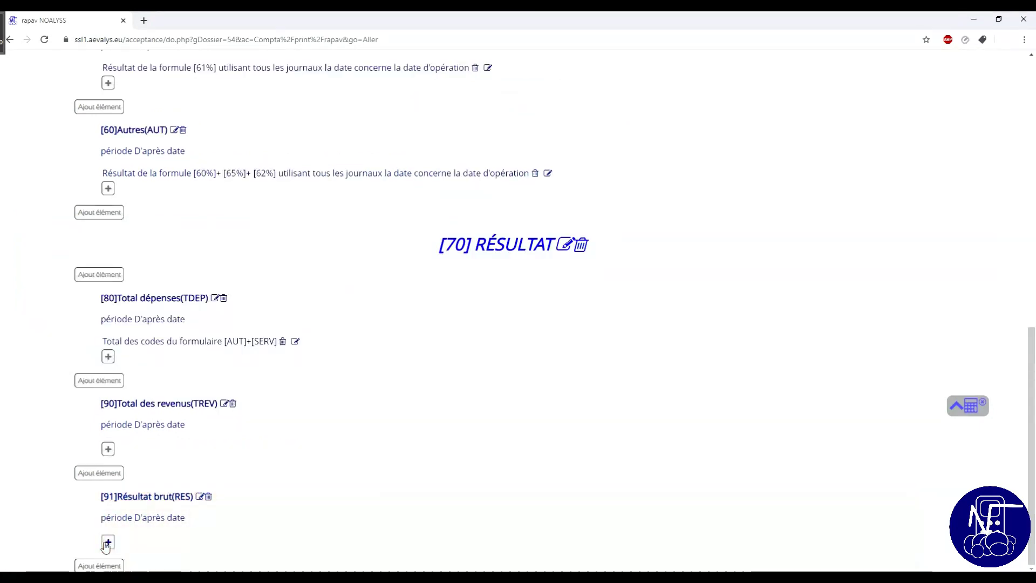
Add the Compute formula [TREV]-[TDEP] to the Résultat brut element, taking both codes from the form code search, and save it.
click(108, 542)
click(187, 165)
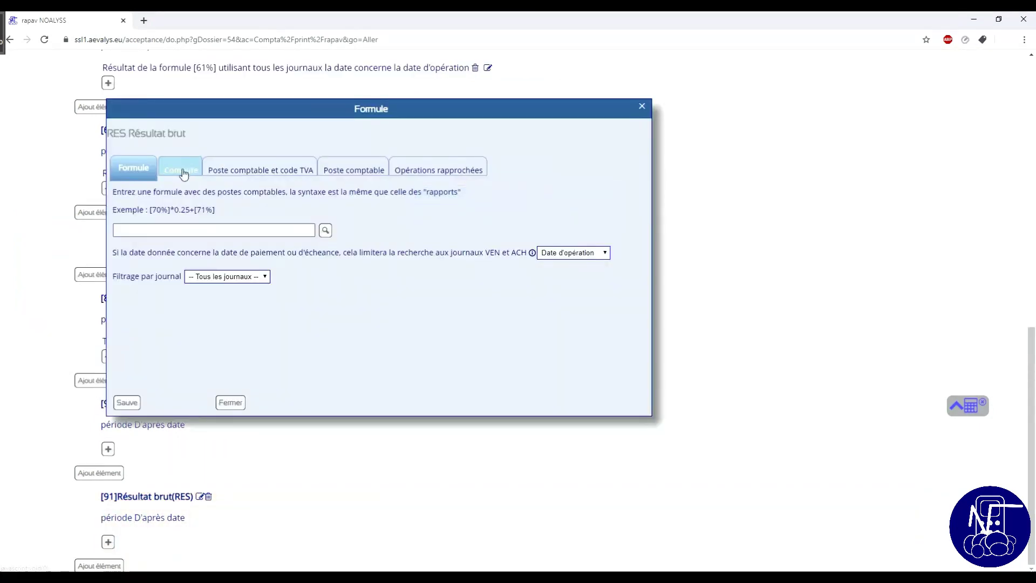
click(362, 216)
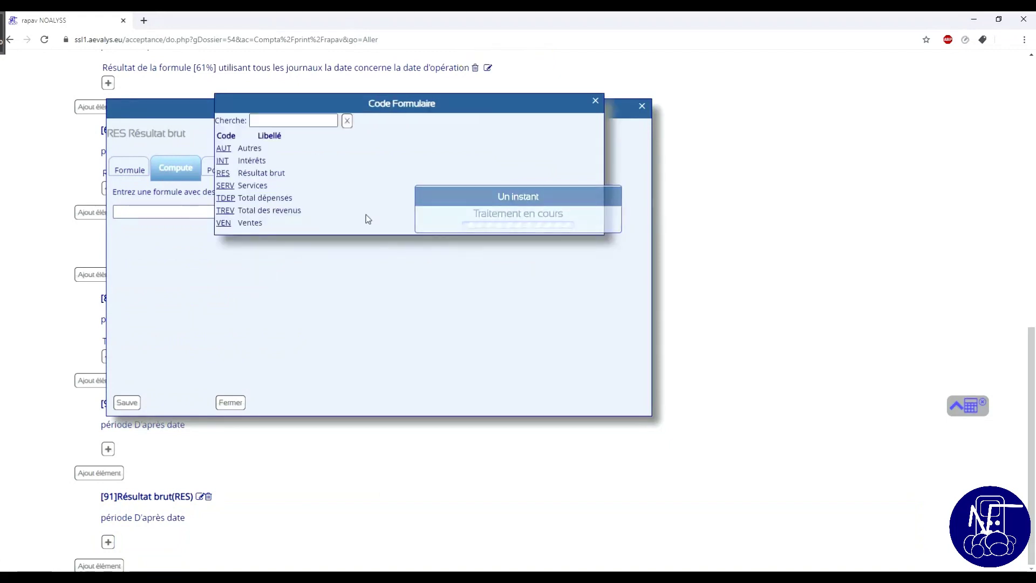
click(226, 211)
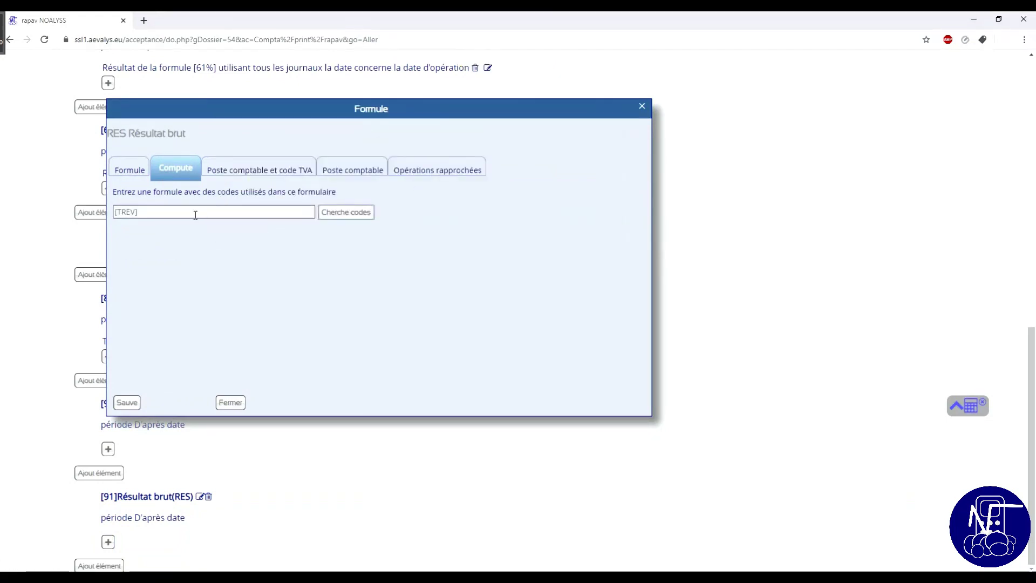
click(347, 212)
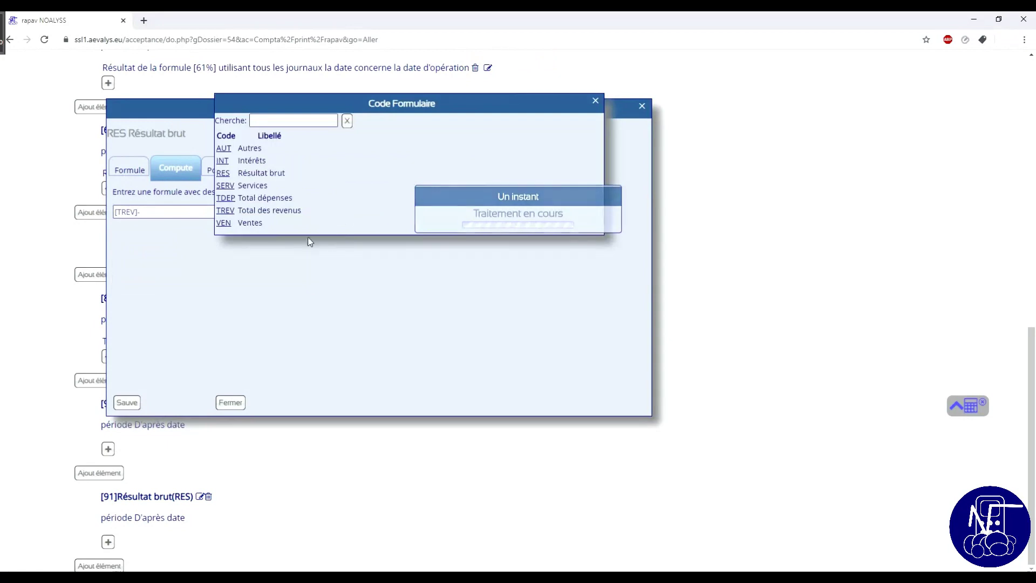
click(227, 198)
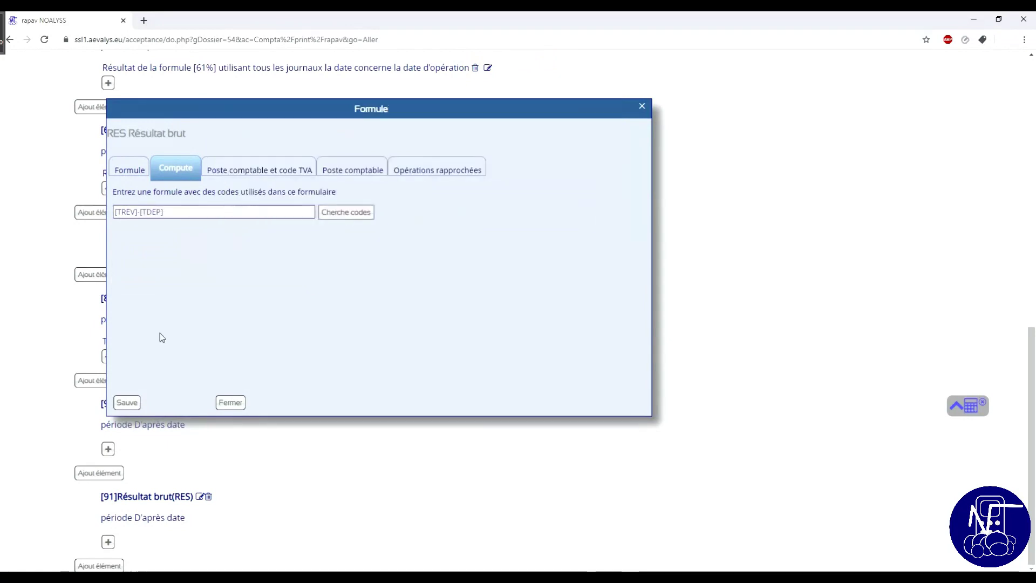
click(132, 402)
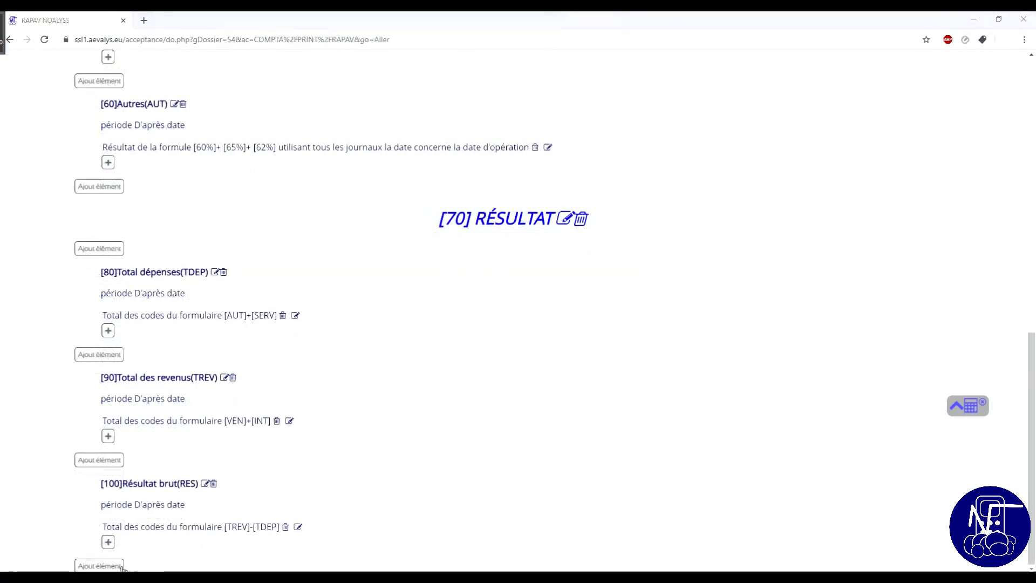
Add an element of type Formule below Résultat brut with the label "Estimation impôt" and the code EIMP, and save it.
click(115, 567)
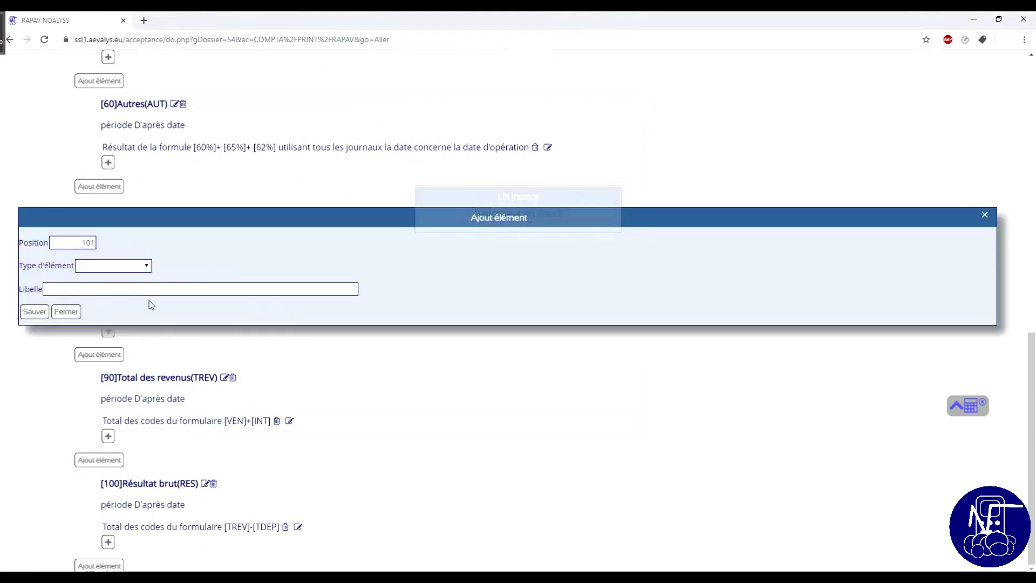
click(138, 268)
click(122, 284)
click(122, 290)
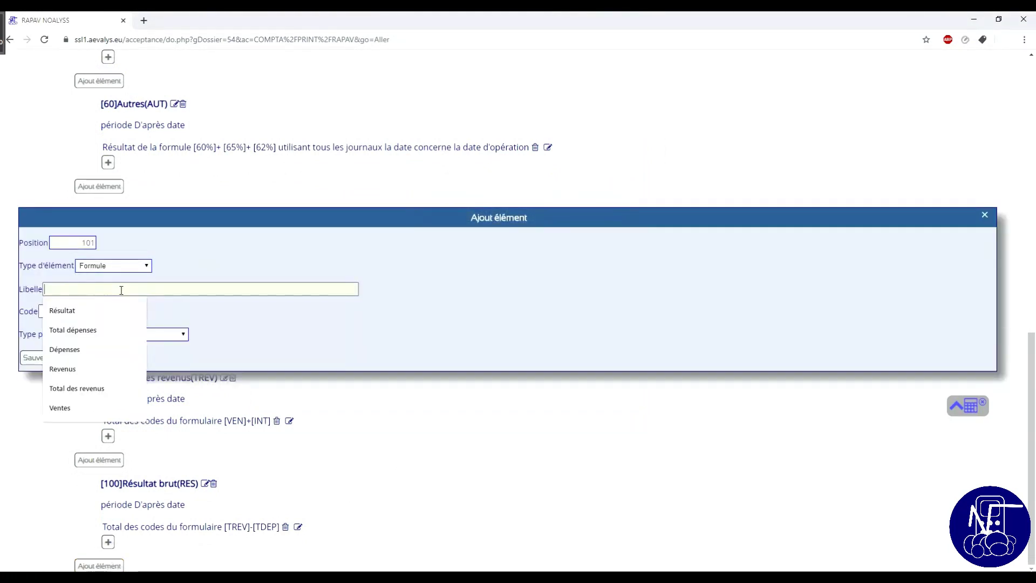
text(Es)
click(115, 306)
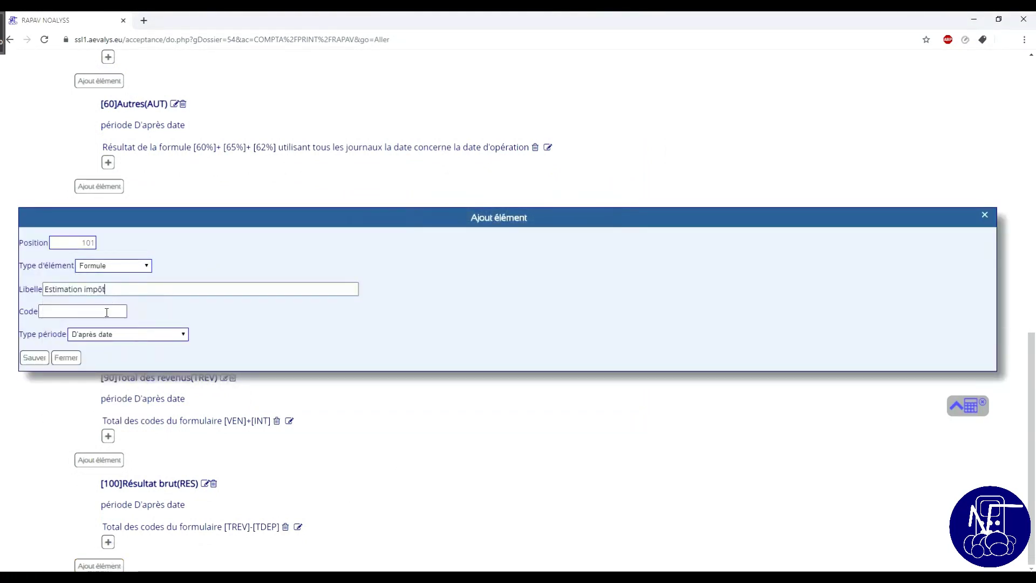
click(106, 312)
text(EIM)
click(52, 334)
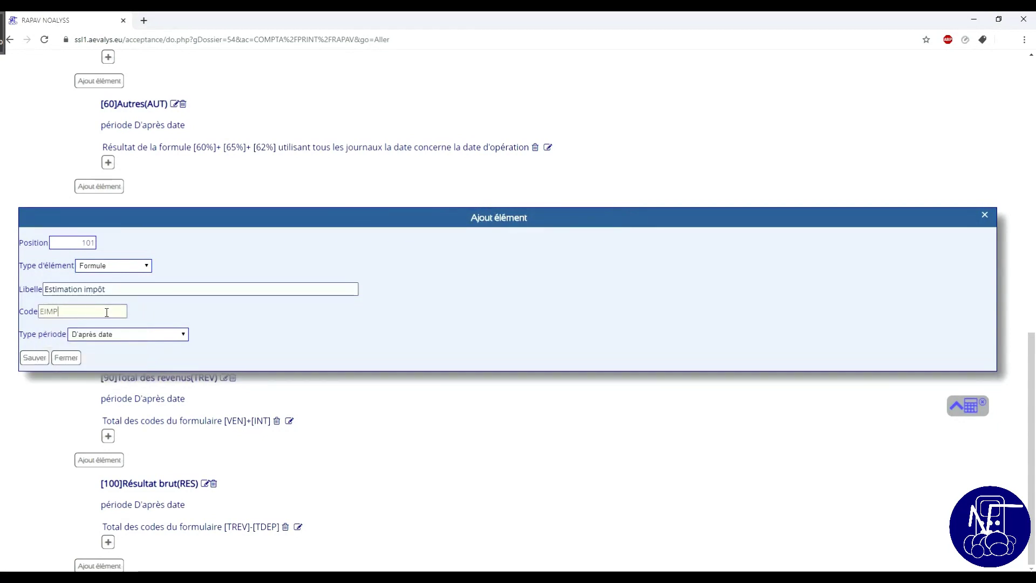
click(34, 358)
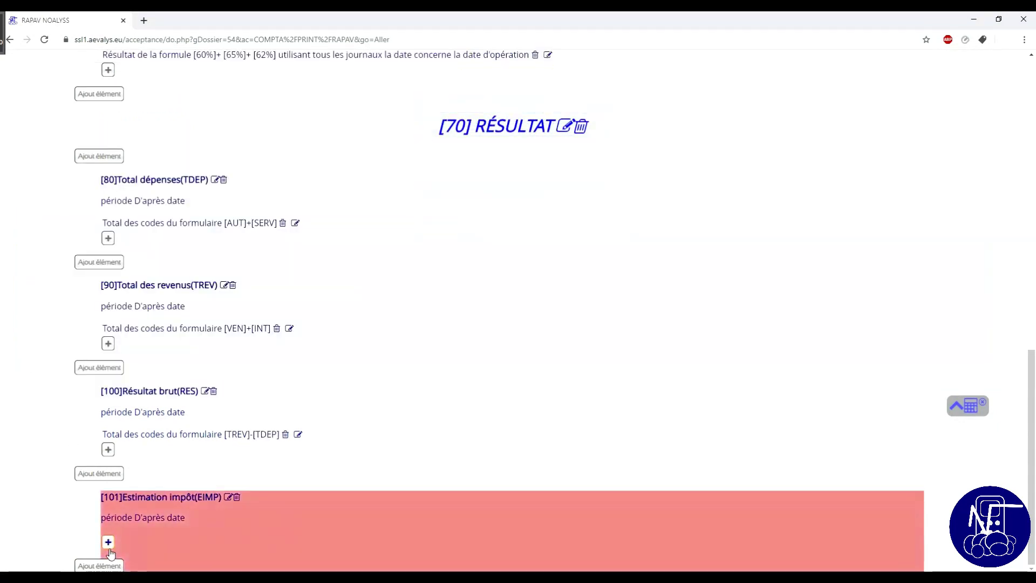
Add the Compute formula ([TREV]-[TDEP])*0.21 to the Estimation impôt element and save it.
click(107, 541)
click(191, 173)
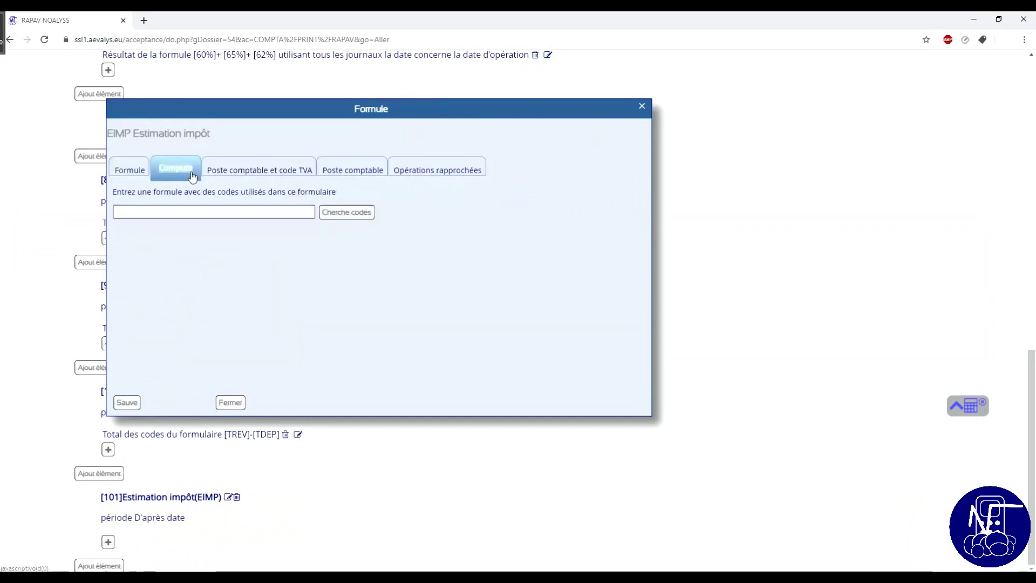
click(186, 213)
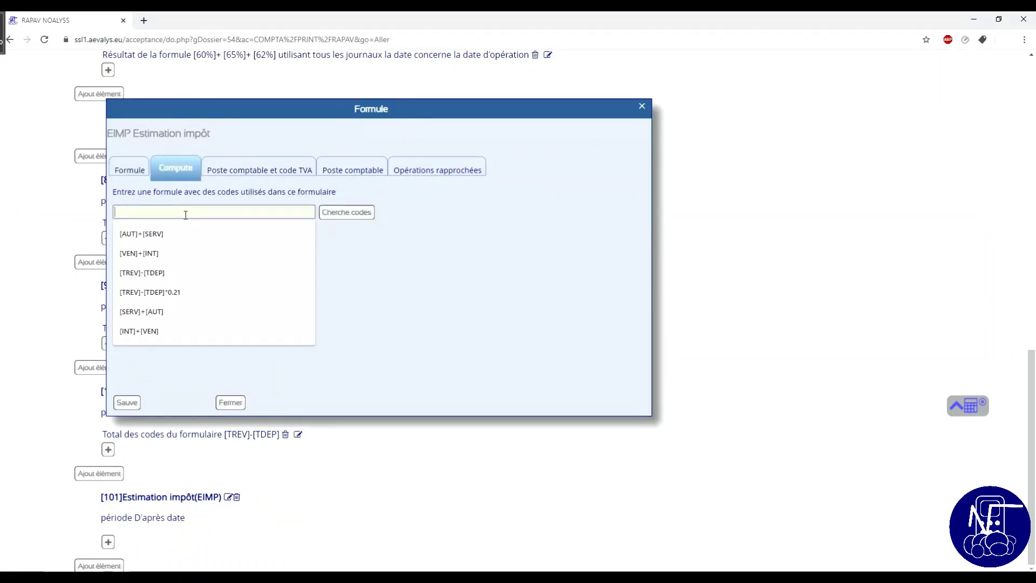
text(([TREV]-[TDEP])*0.21)
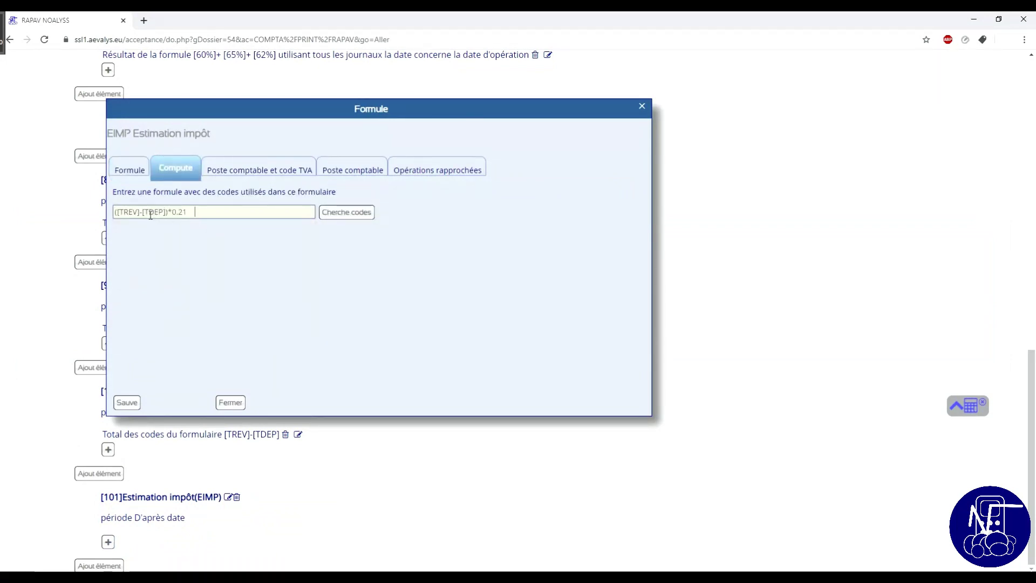
click(127, 403)
Add an element of type Formule below Estimation impôt with the label "Résultat net" and the code RNET, and save it.
click(114, 565)
click(129, 265)
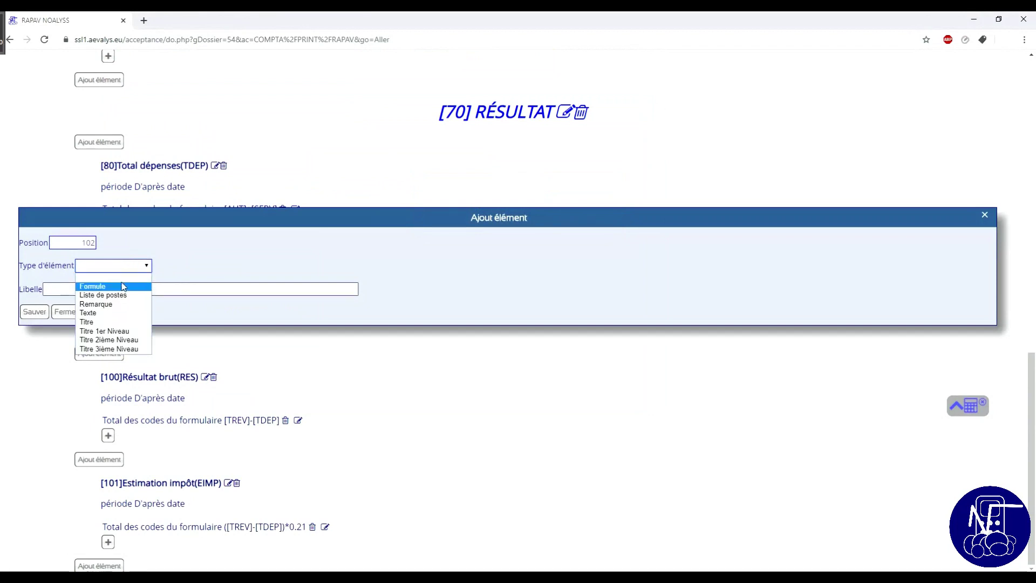
click(123, 287)
click(118, 289)
text(Résultat net)
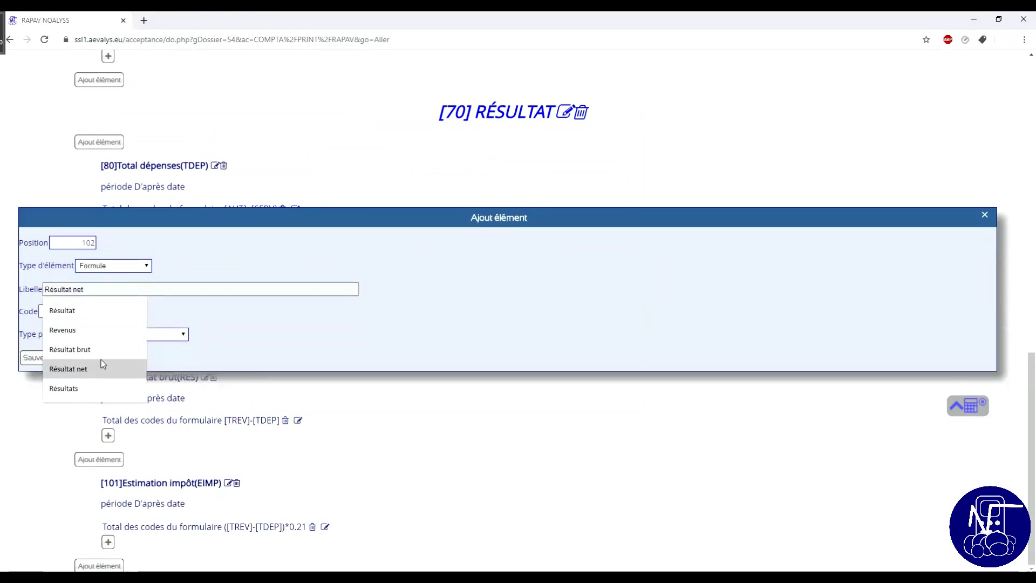
click(104, 368)
click(105, 311)
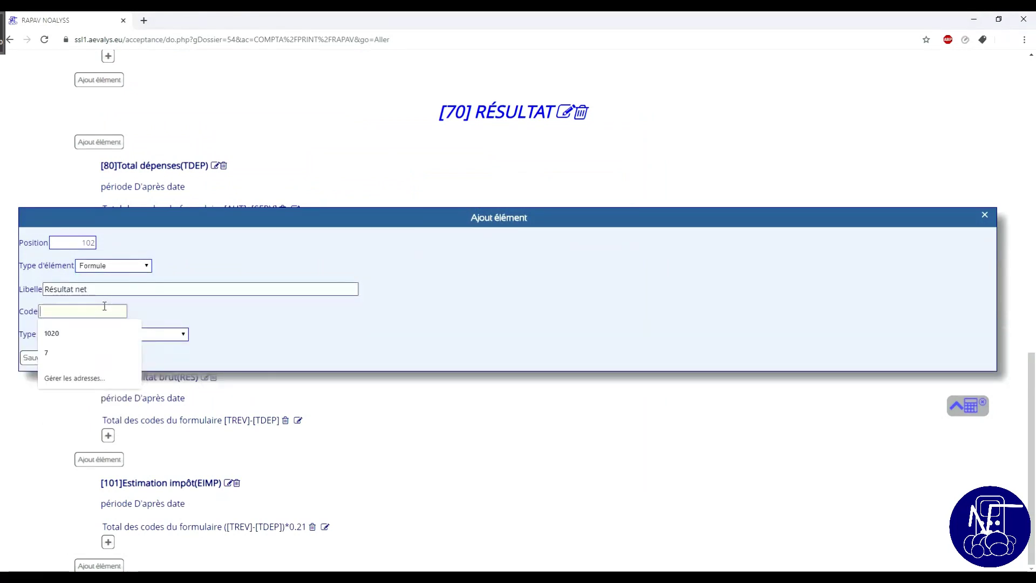
text(RNET)
click(34, 358)
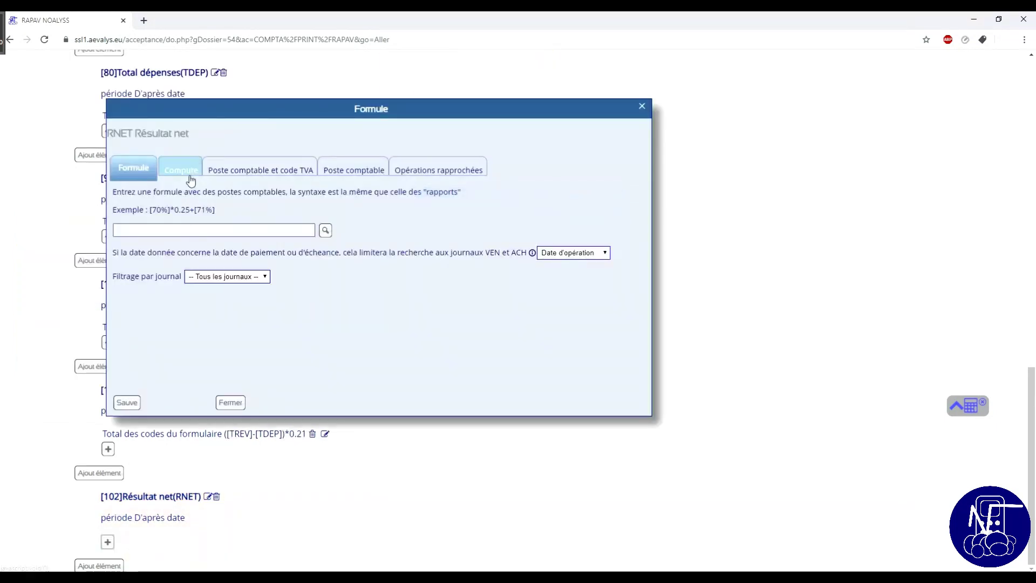
Add the Compute formula [RES]-[EIMP] to the Résultat net element, taking both codes from the form code search, and save it.
click(189, 172)
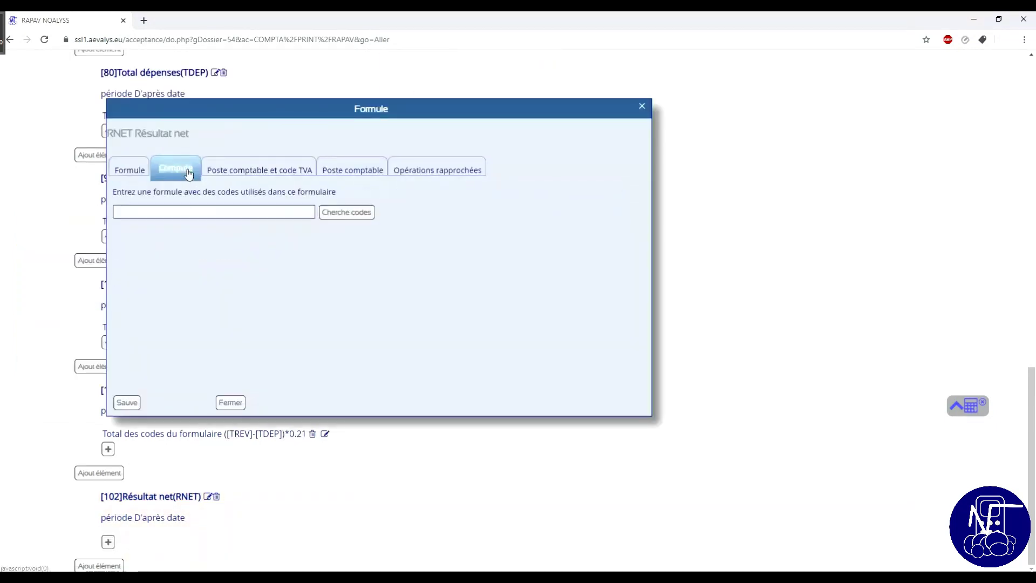
click(341, 212)
click(223, 187)
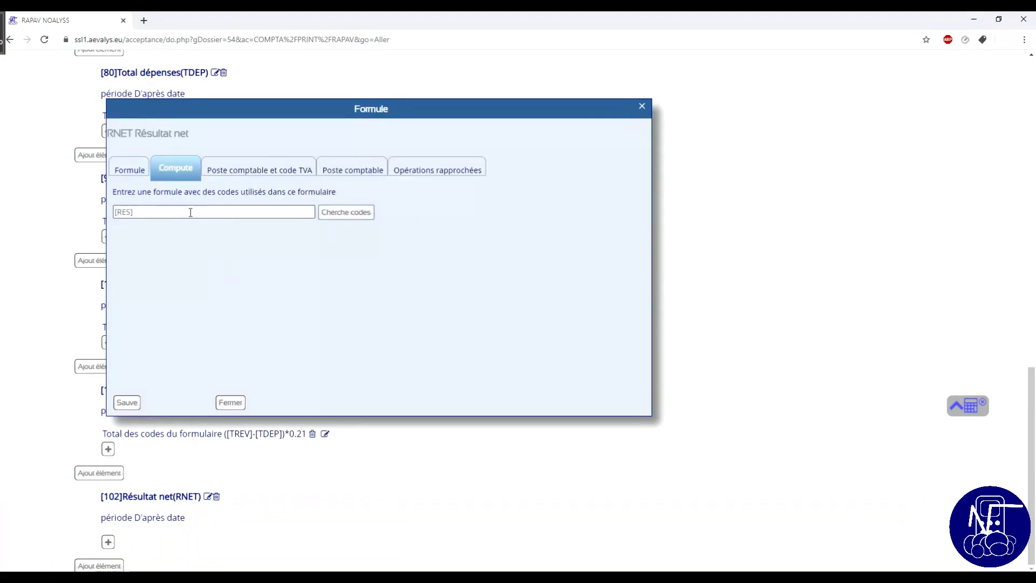
text(-)
click(345, 212)
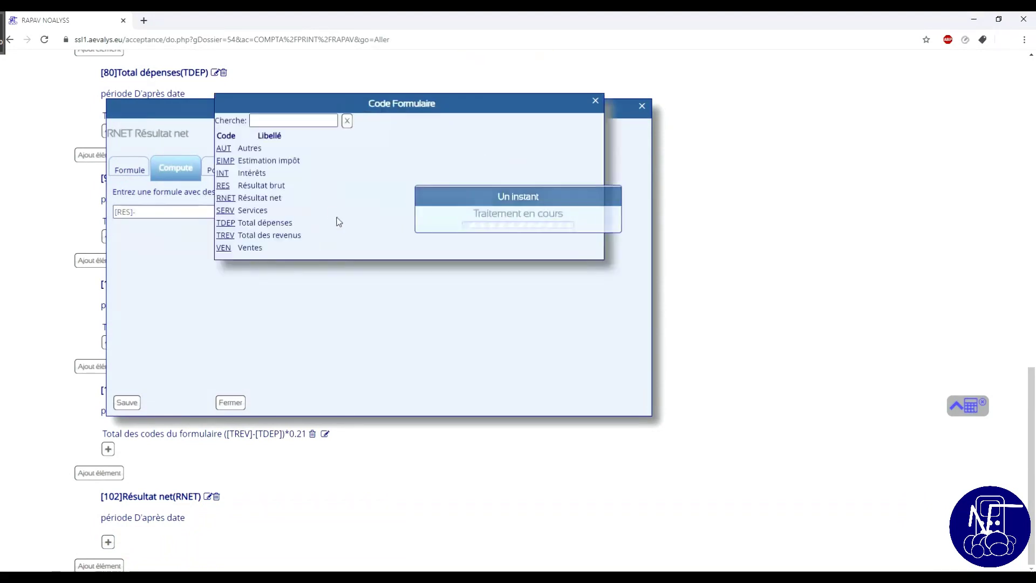
click(226, 162)
click(129, 402)
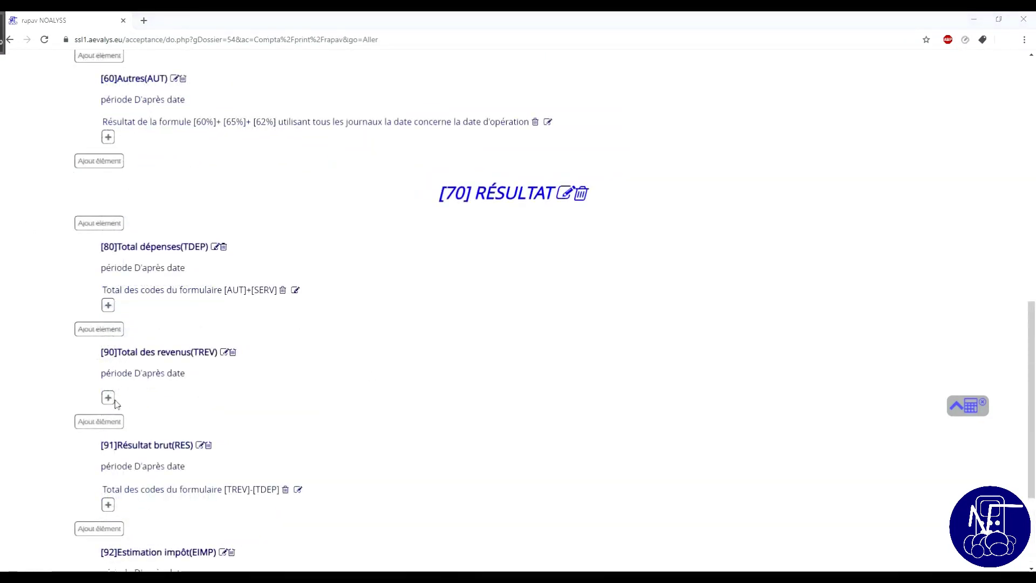
Add a Formule entry with the fixed amount 5000 to the Total des revenus element and save it.
click(108, 399)
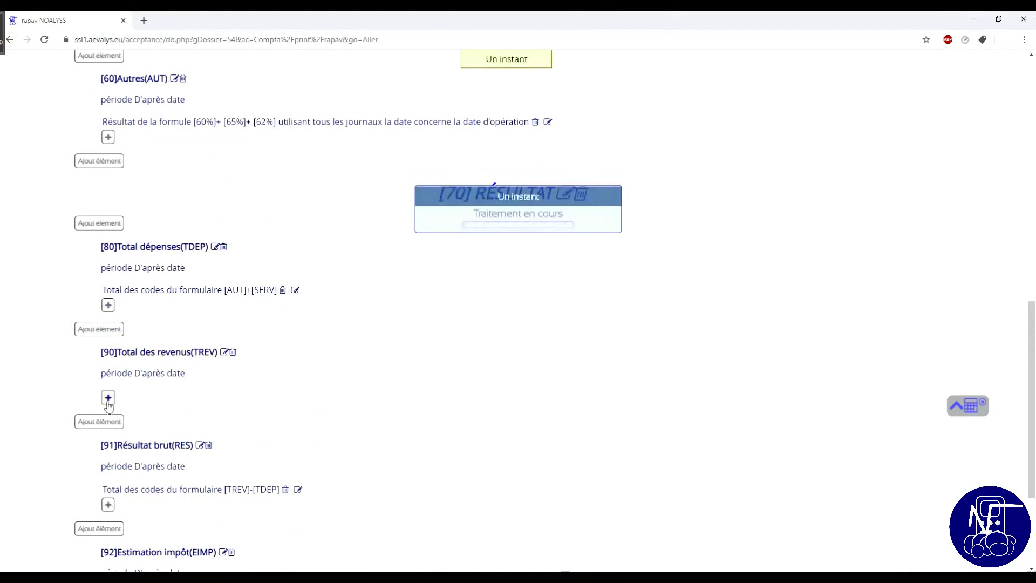
click(214, 230)
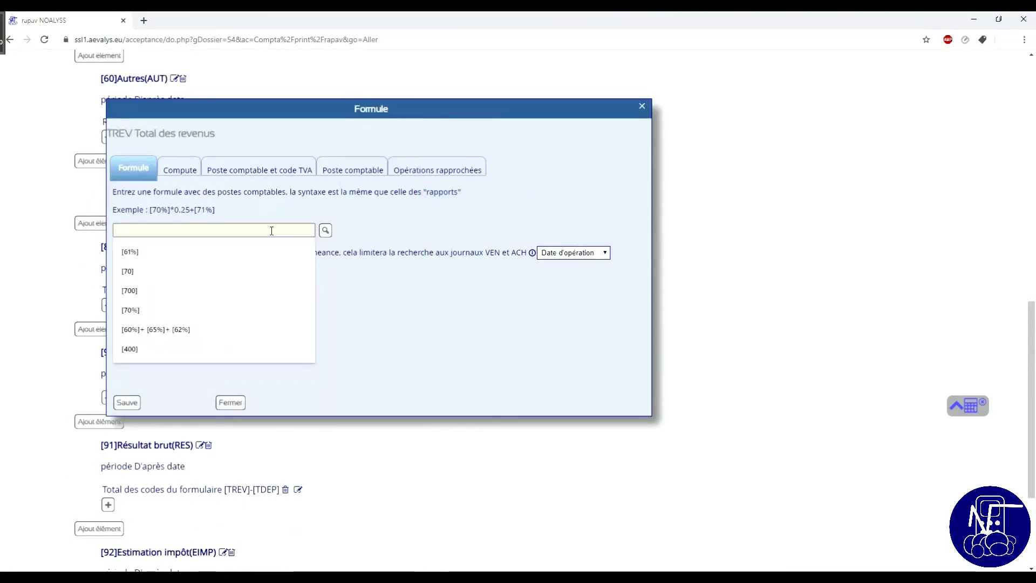
text(5000)
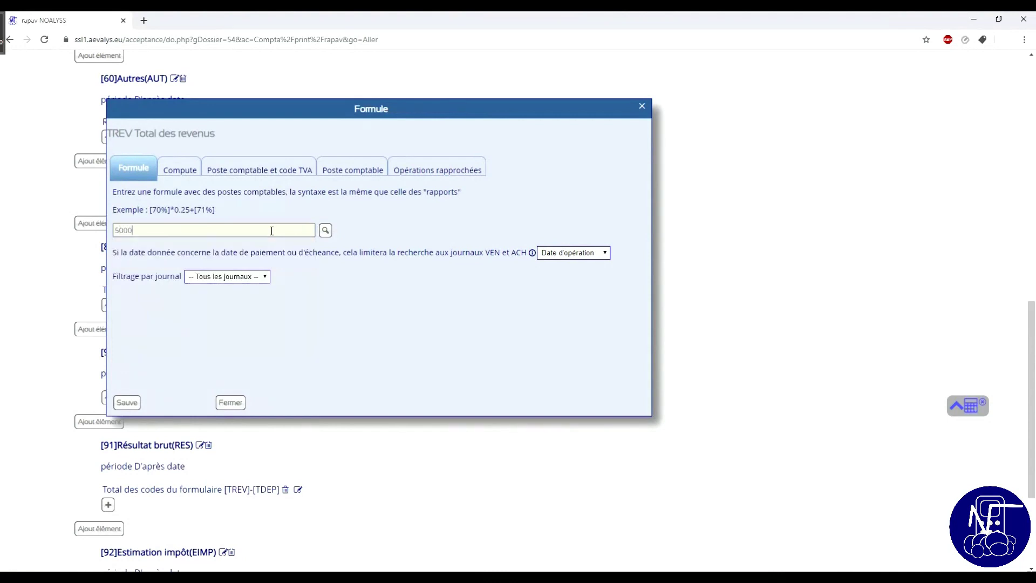
click(127, 403)
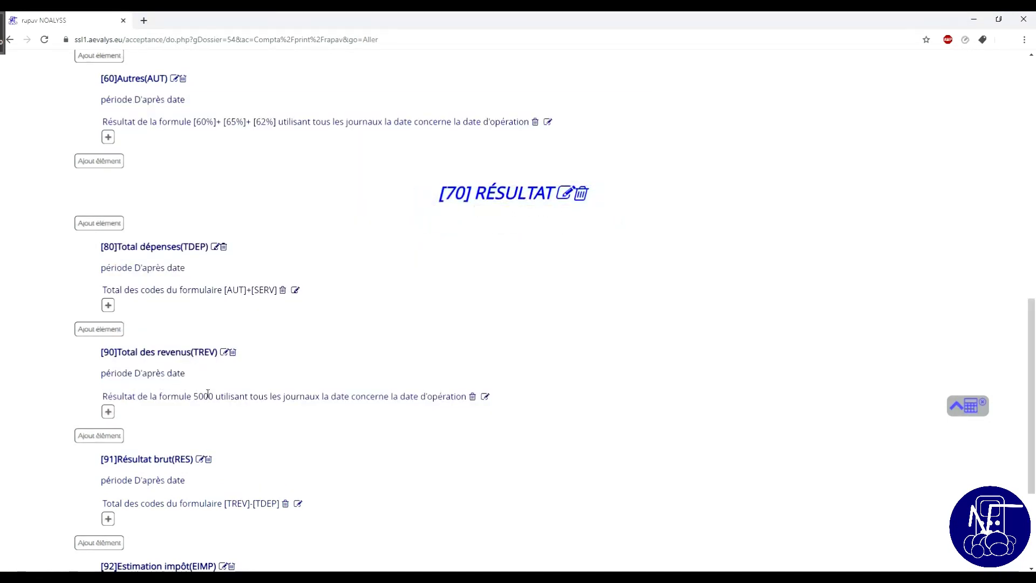
Add a Poste comptable et code TVA formula to Estimation impôt with account 700%, TVA code 5 and Total poste comptable, and save it.
scroll(166, 388, down, 3)
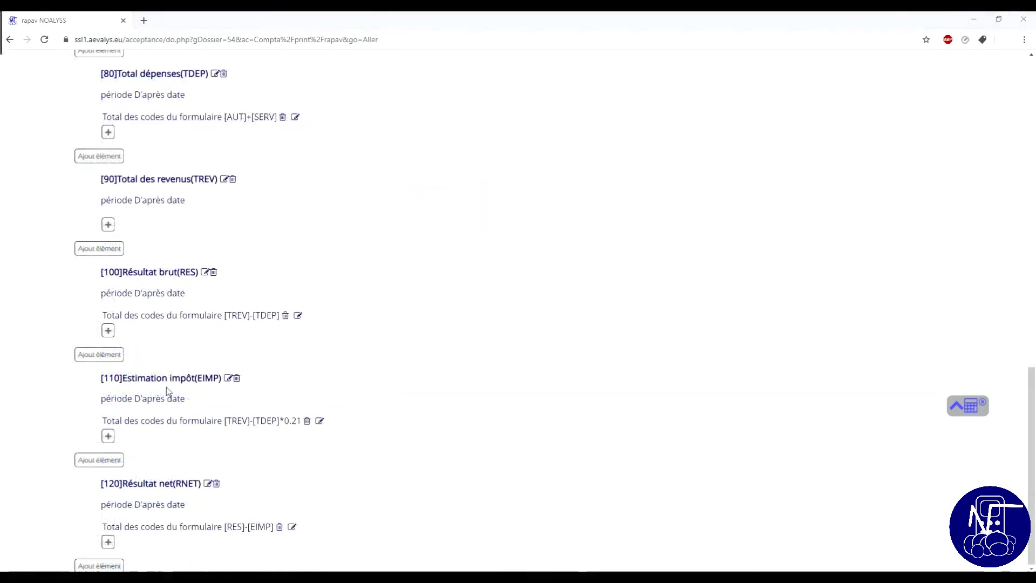
click(108, 436)
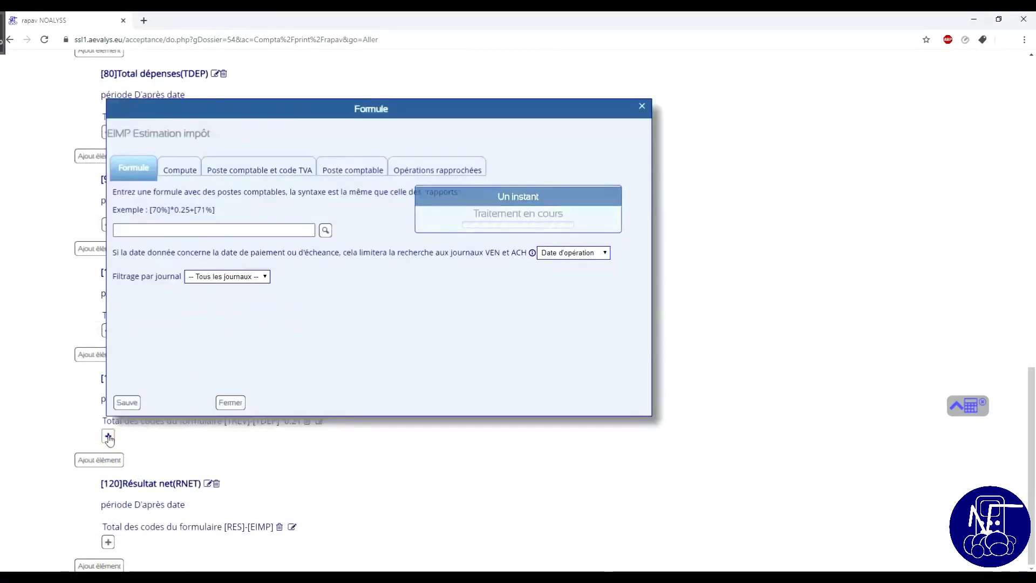
click(286, 165)
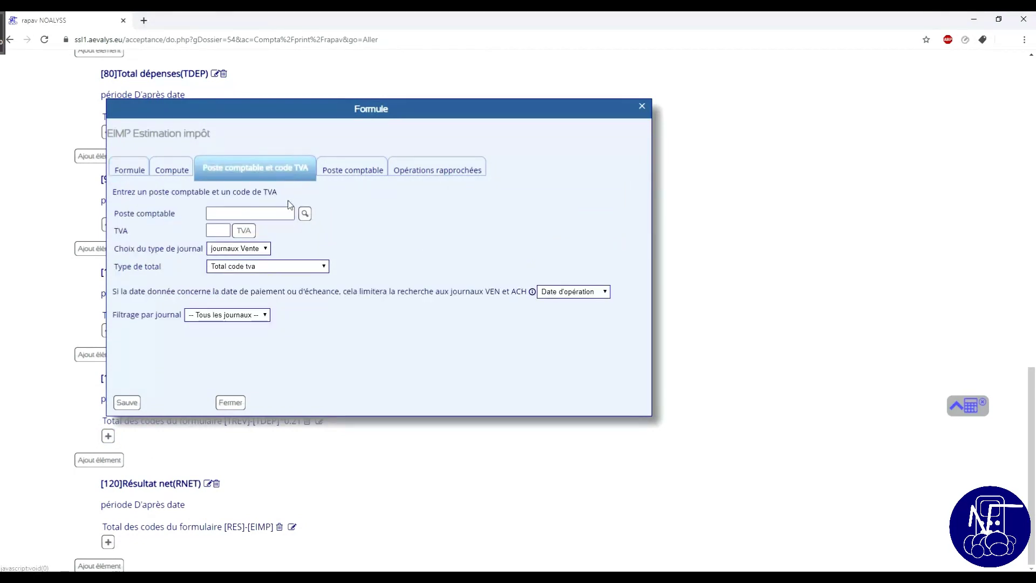
click(280, 214)
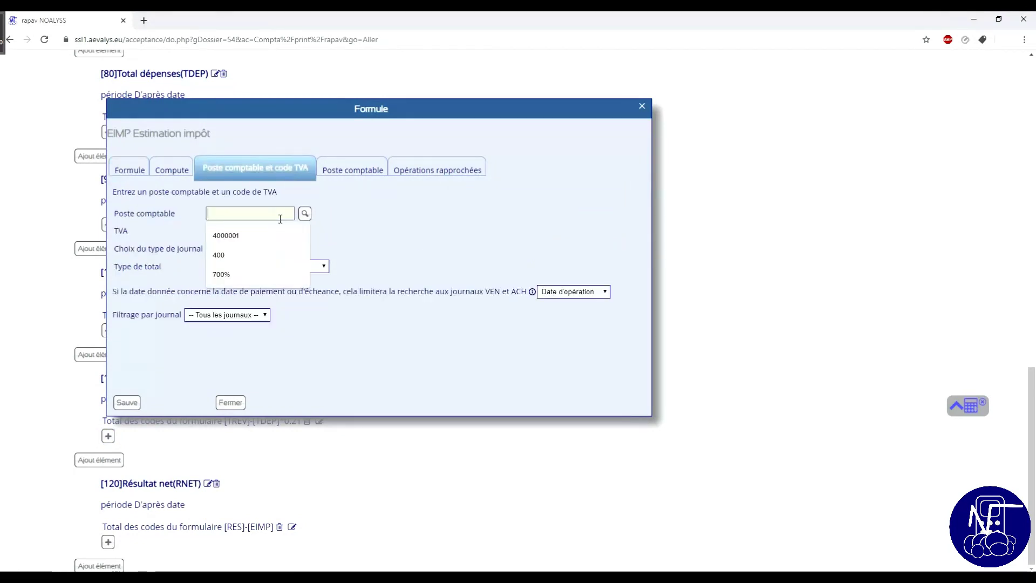
key(Down)
key(Down)
key(Down)
key(Return)
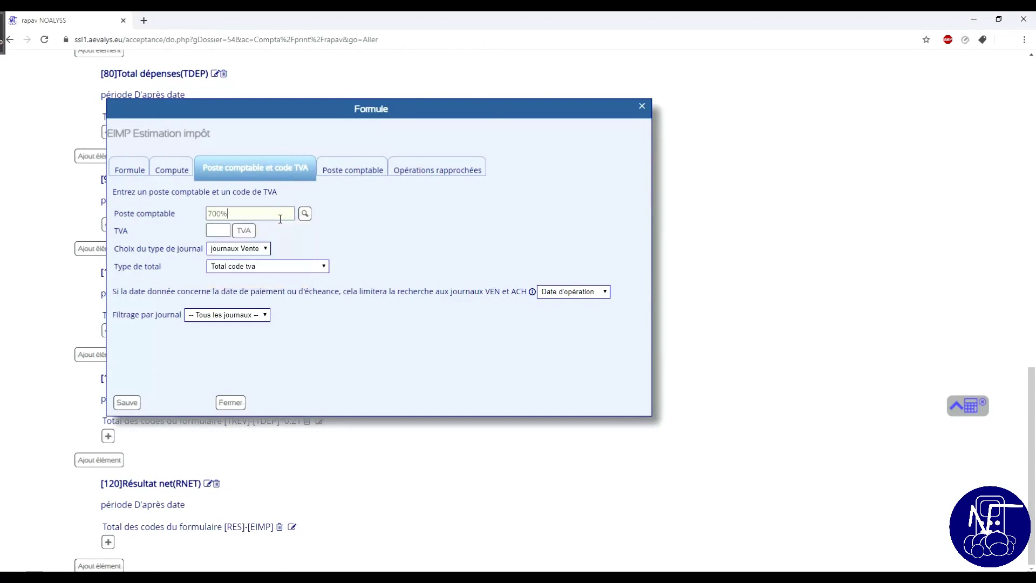
click(250, 232)
click(189, 231)
click(267, 274)
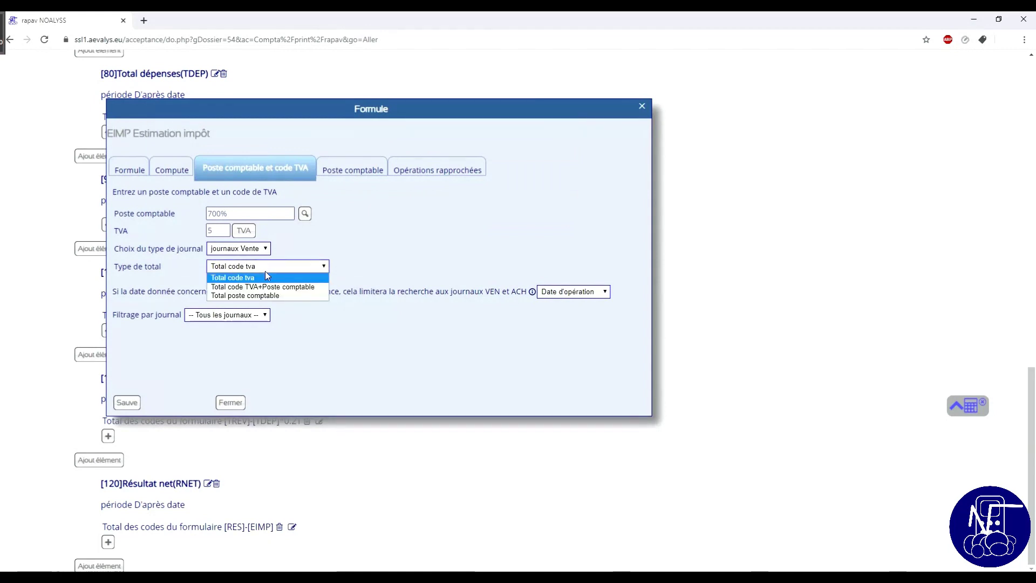
click(306, 296)
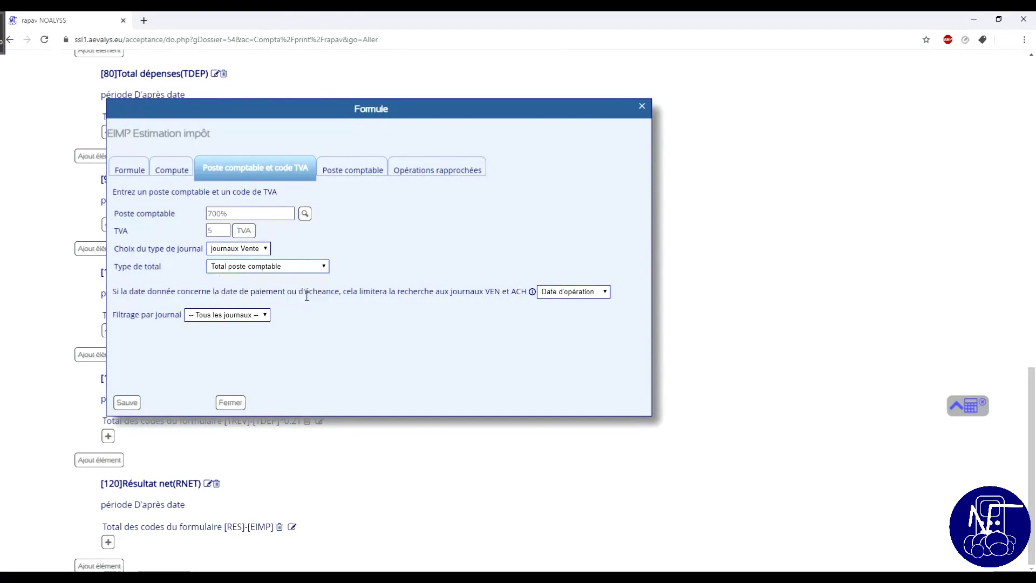
click(128, 404)
View the Opérations rapprochées options for a further formula on the Estimation impôt element.
click(108, 450)
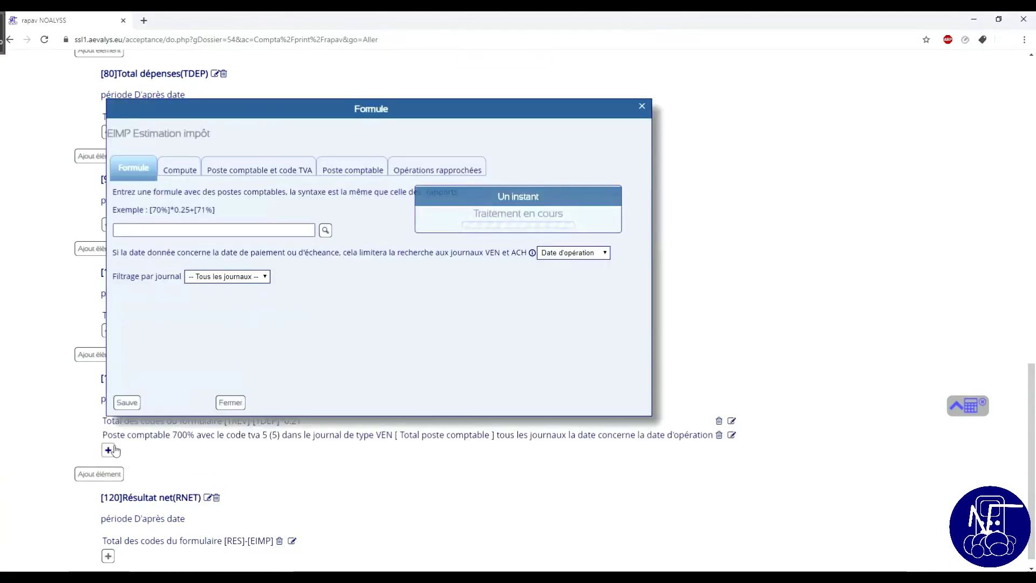
click(456, 172)
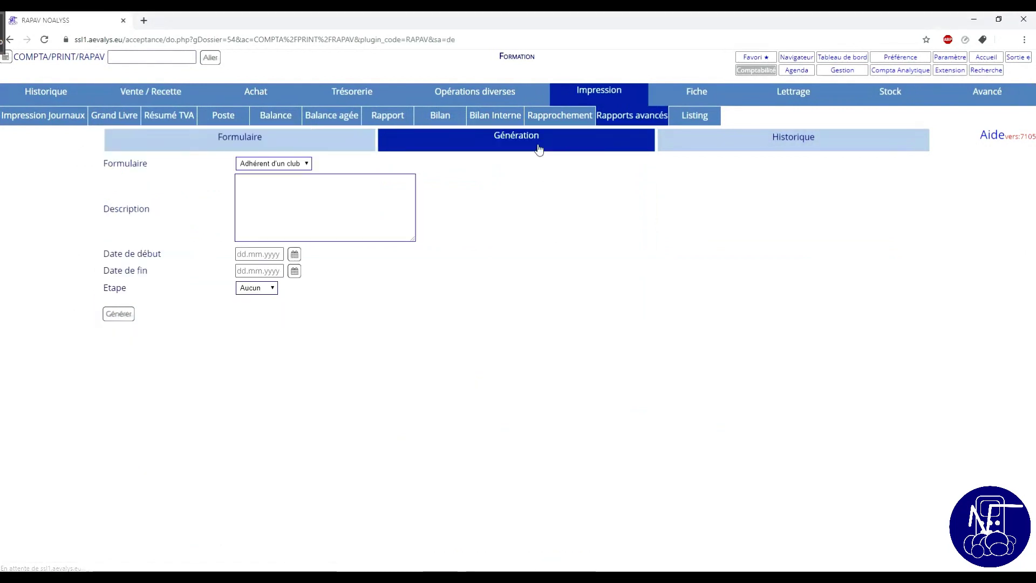
Generate the report from the Estimation impôt form for the period 08.04.2019 to 08.04.2020.
click(290, 164)
click(286, 193)
click(294, 253)
click(187, 282)
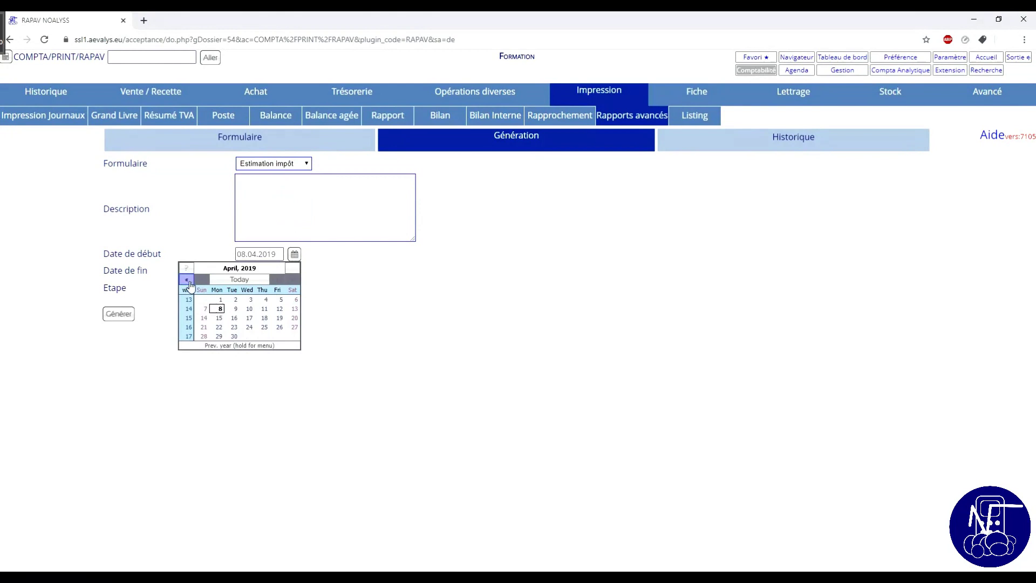
click(323, 280)
click(294, 270)
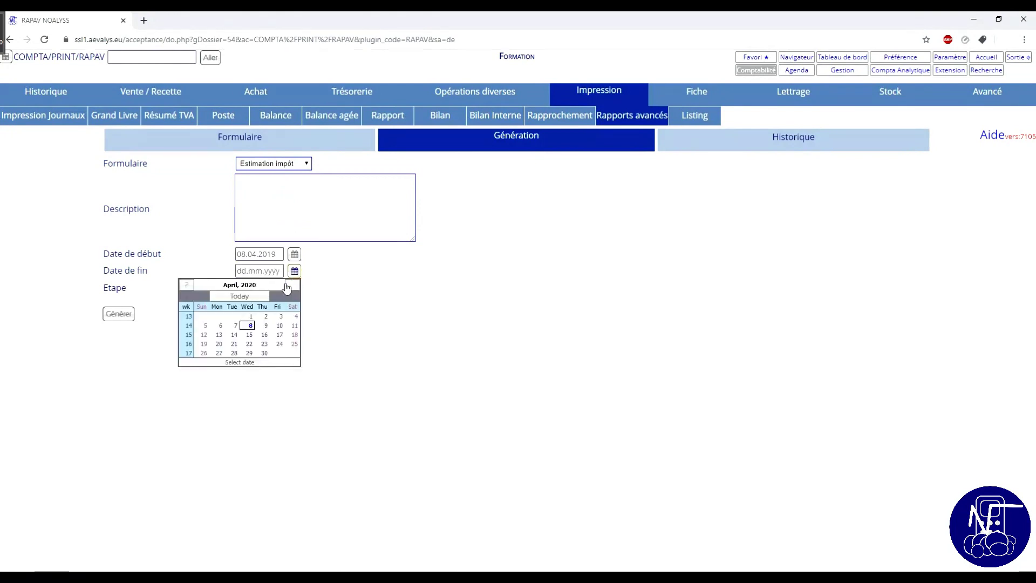
click(249, 325)
click(120, 314)
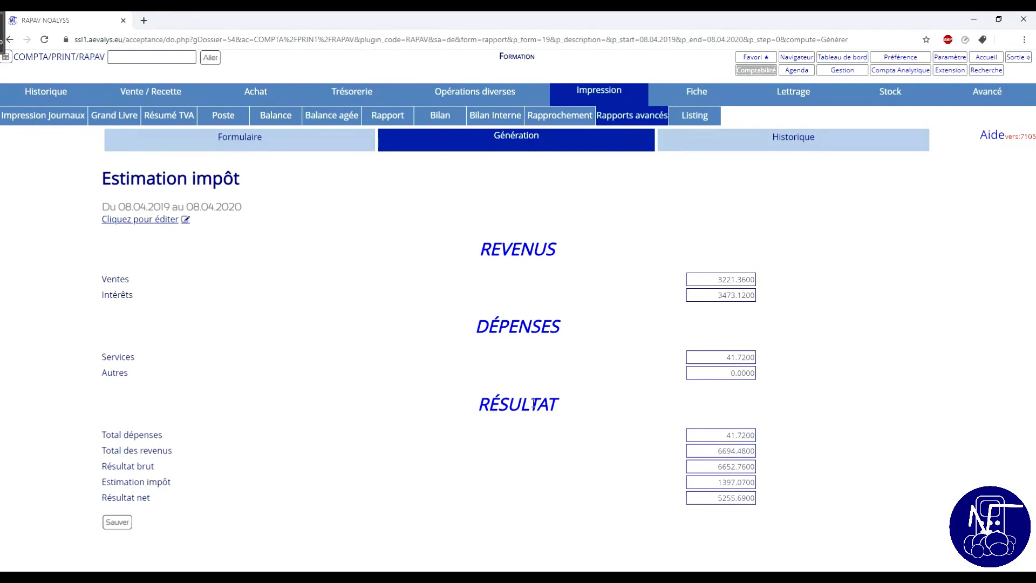
Review the Résultat section of the generated report, from Total dépenses to Résultat net.
drag(486, 405, 564, 416)
click(157, 435)
drag(103, 499, 245, 504)
click(237, 506)
Save the generated Estimation impôt report, then export it as a PDF and open the file.
click(117, 522)
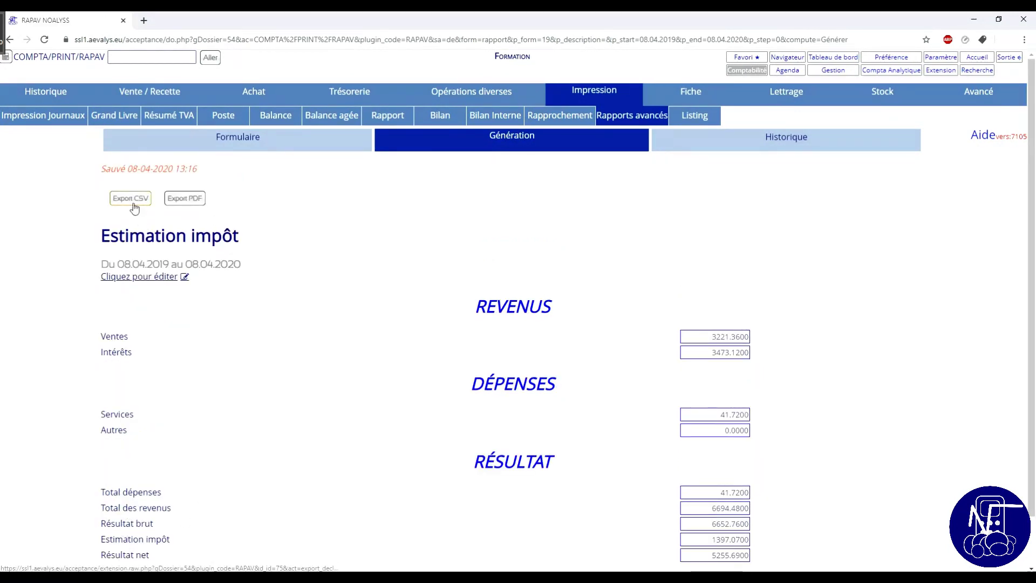
click(189, 200)
click(292, 201)
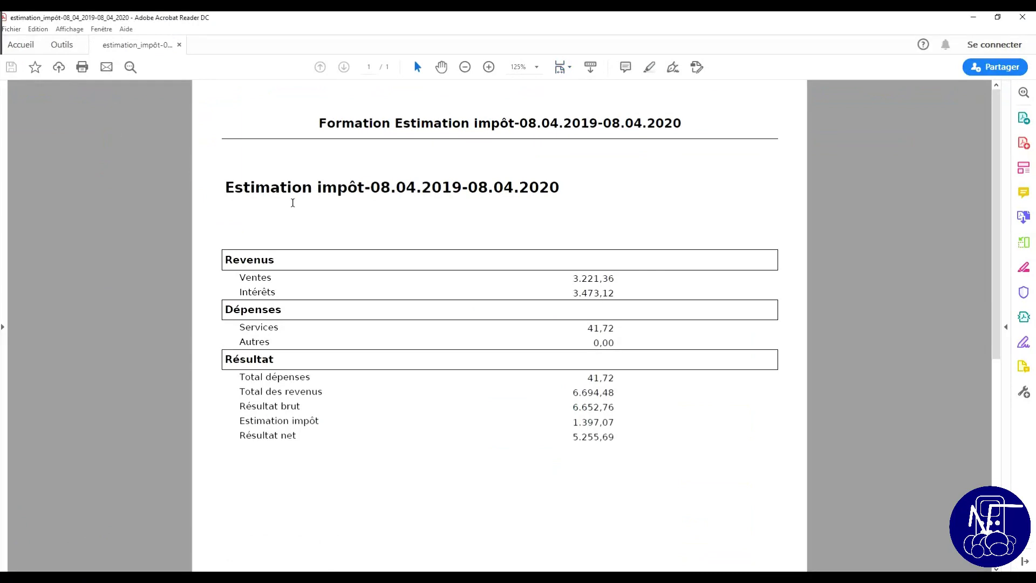